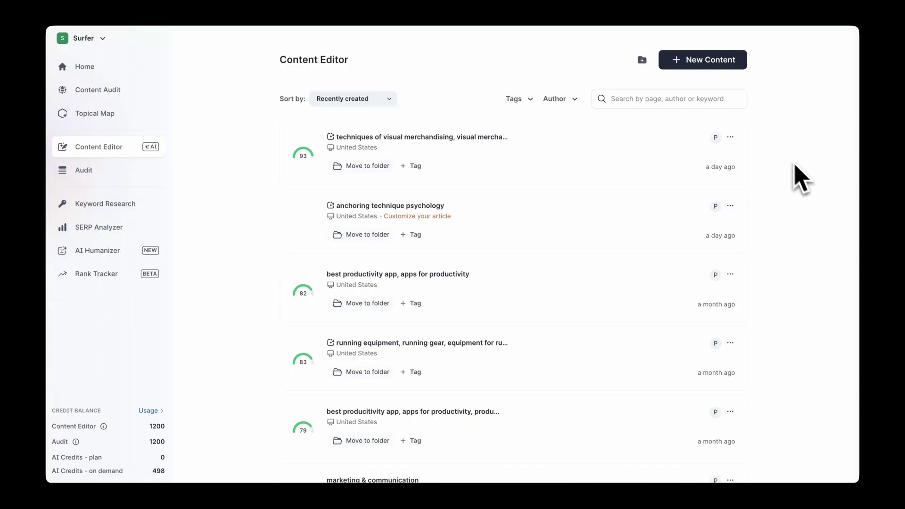
- Start a new content document with keywords 'how to choose a laptop', 'how do you choose a laptop' and 'buying a laptop guide'
left_click(722, 66)
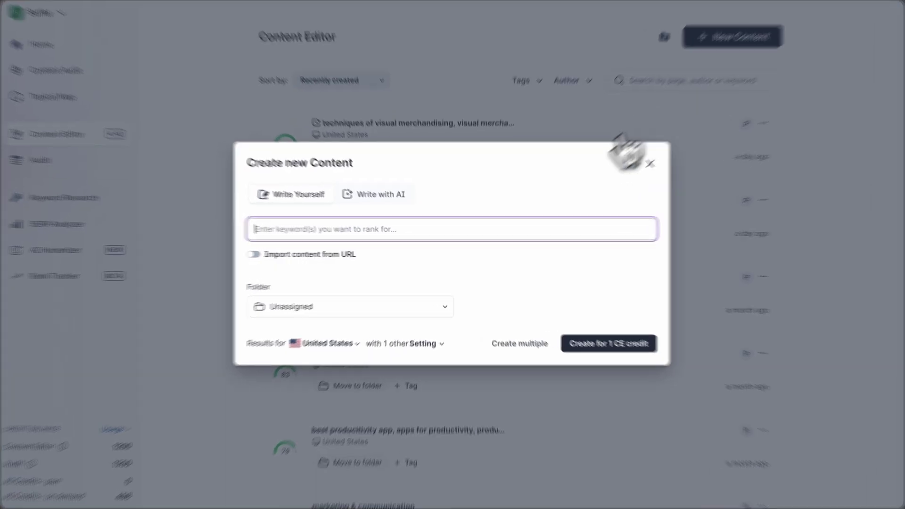
type("how to choose a laptop")
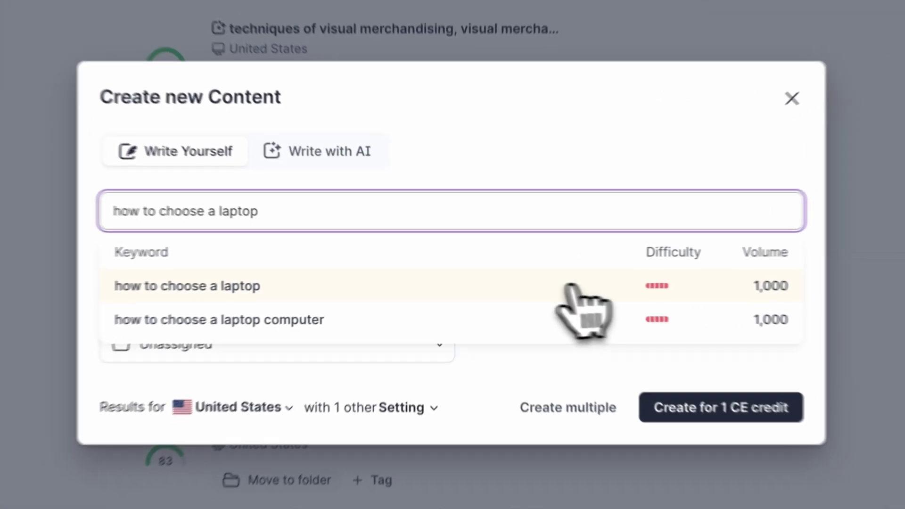
left_click(524, 280)
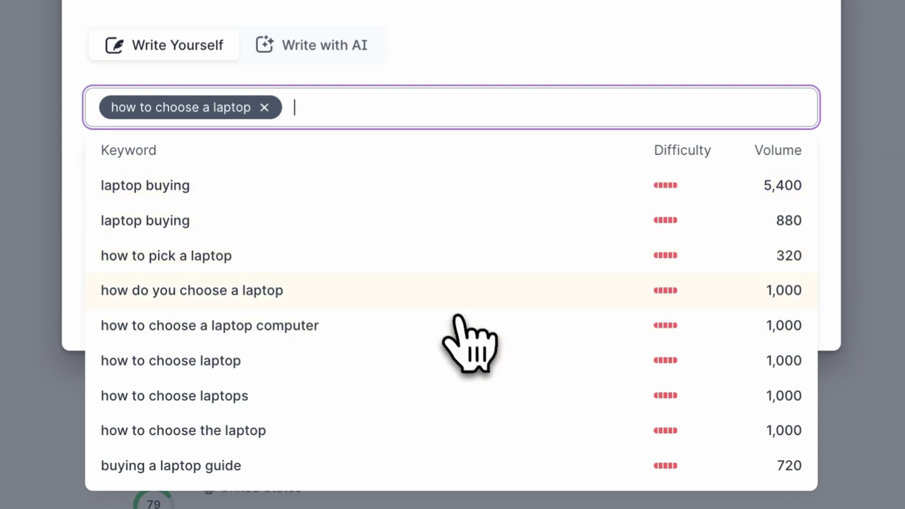
left_click(446, 302)
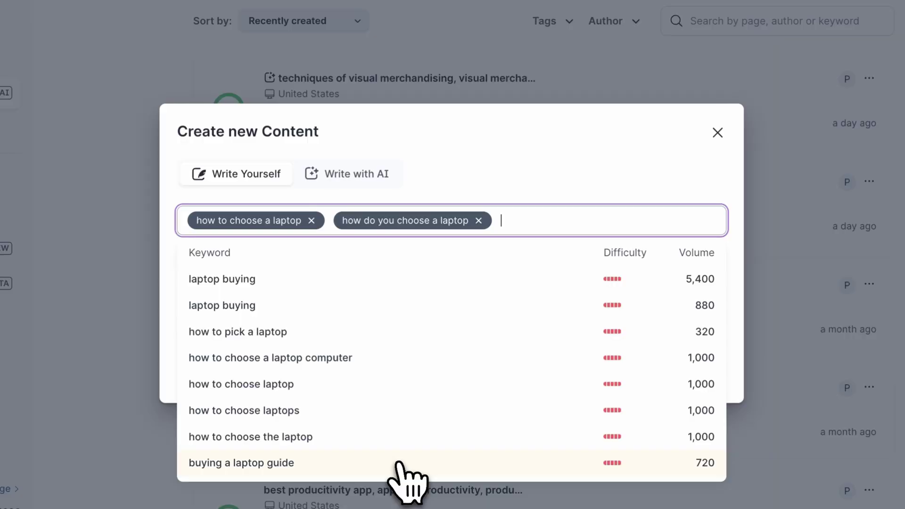
left_click(404, 472)
left_click(503, 186)
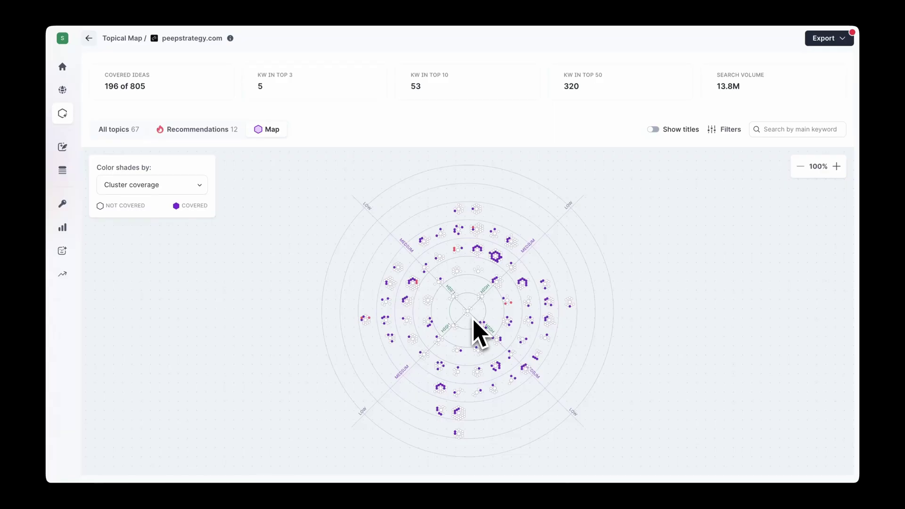
- Zoom into the topical map and open the Anchoring Techniques cluster card
scroll(477, 332, "up", 5)
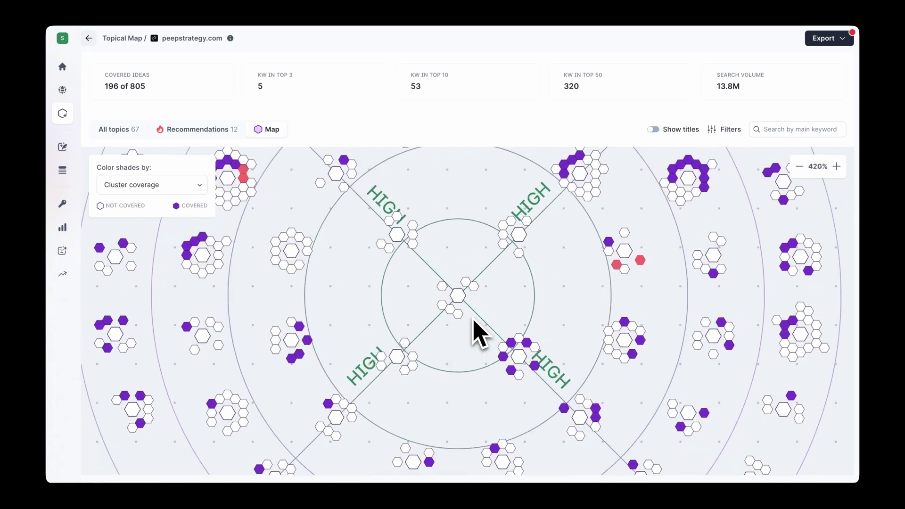
left_click(664, 235)
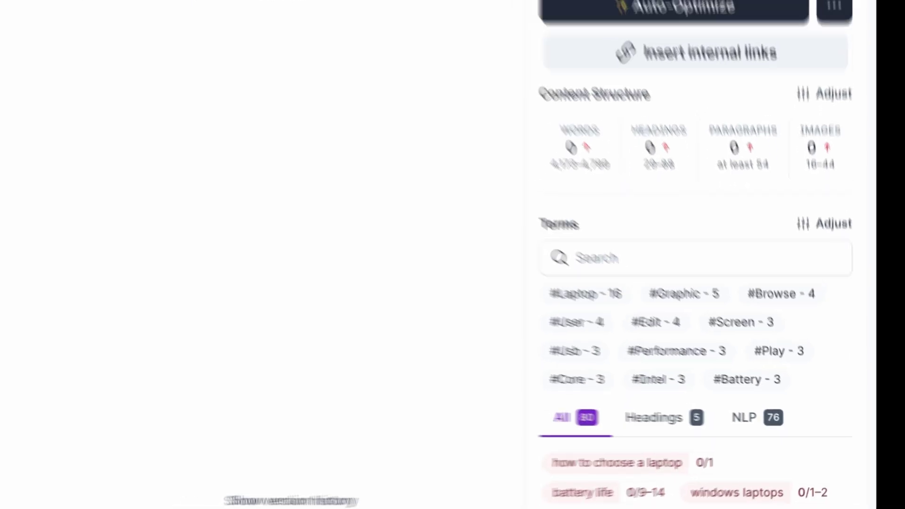
- Check the laptop document's selected competitors, then its content structure targets and terms to use
left_click(720, 38)
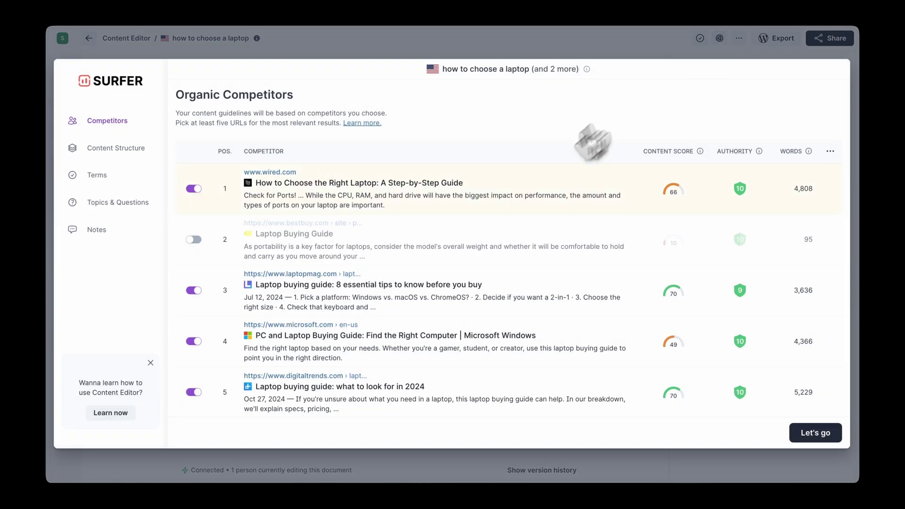
scroll(495, 238, "down", 3)
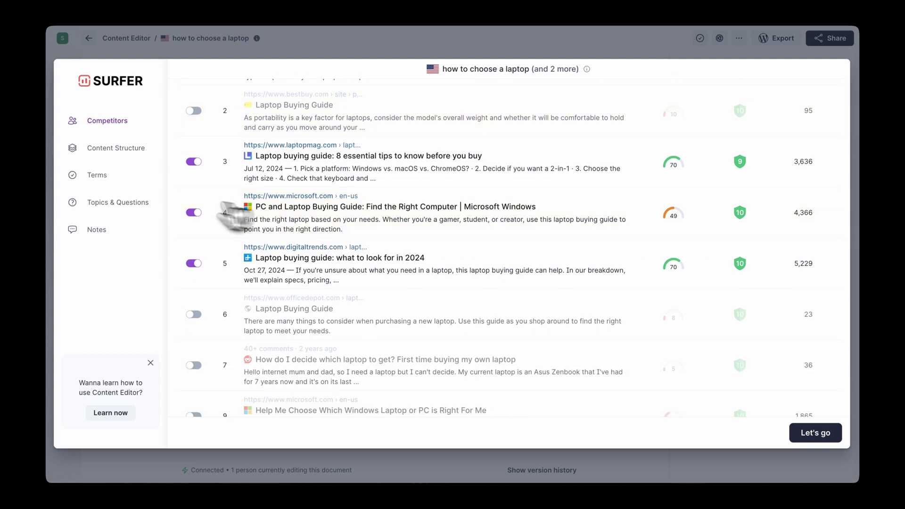
left_click(119, 151)
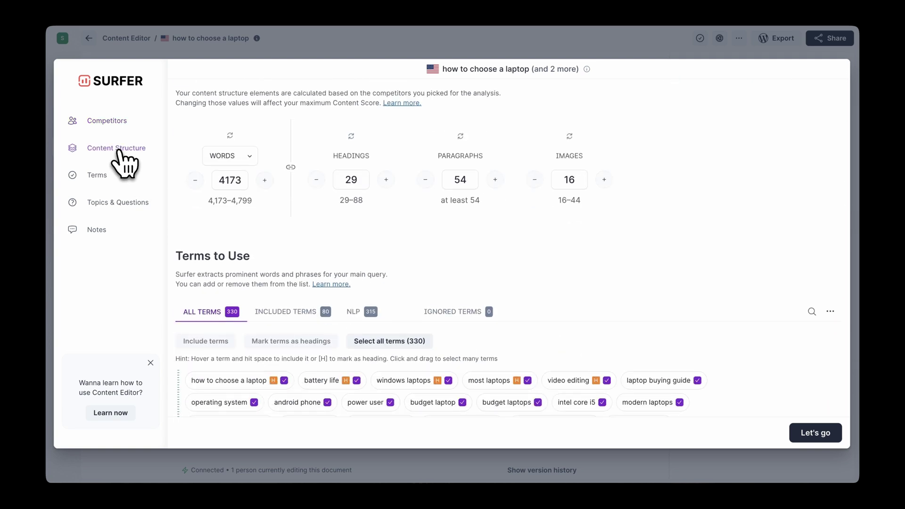
left_click(113, 178)
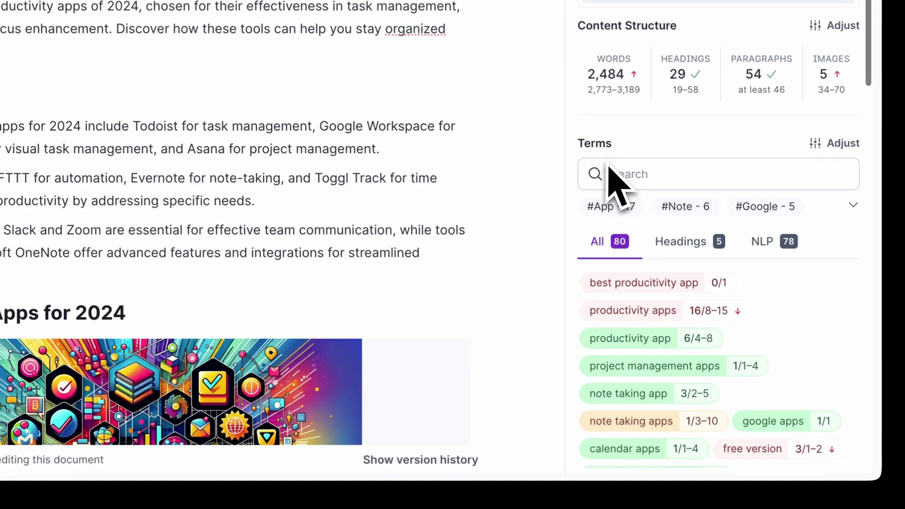
- Inspect the Content Structure stats and scroll the laptop article's Guidelines panel
mouse_move(693, 317)
scroll(707, 97, "up", 3)
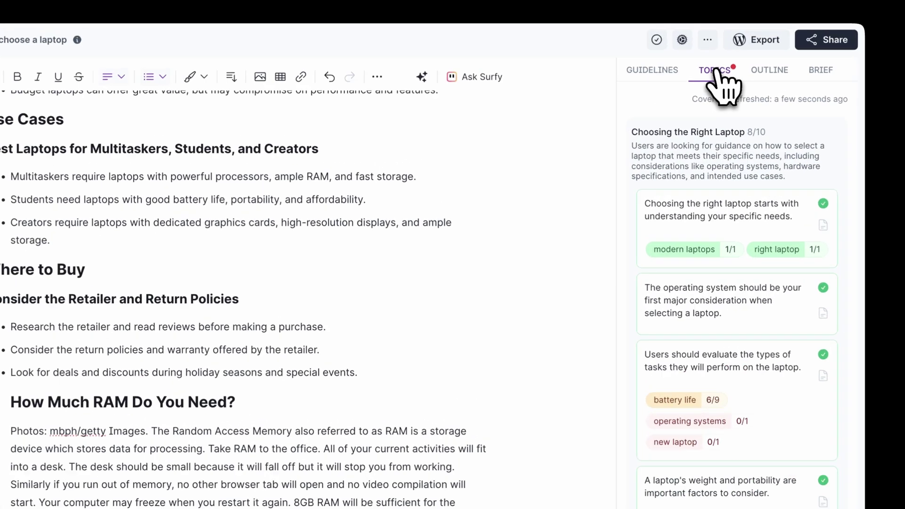
- Scroll down through the laptop article's topic coverage cards
scroll(639, 69, "down", 3)
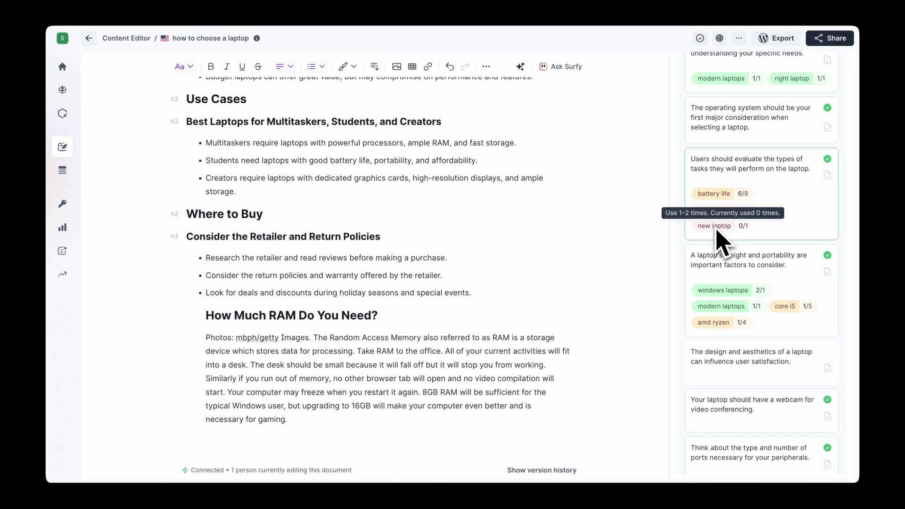
scroll(716, 240, "down", 3)
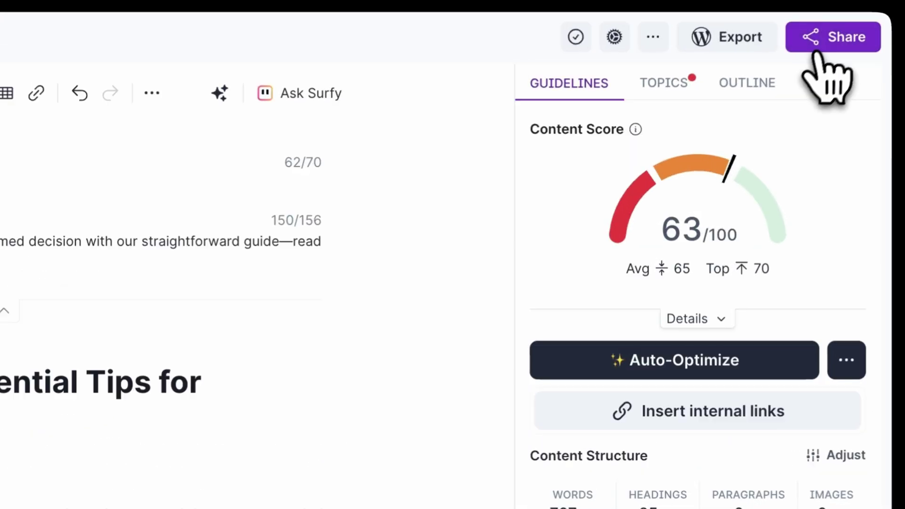
- Post the comment 'Let's come up with a new title' on the main H1 heading
left_click(823, 42)
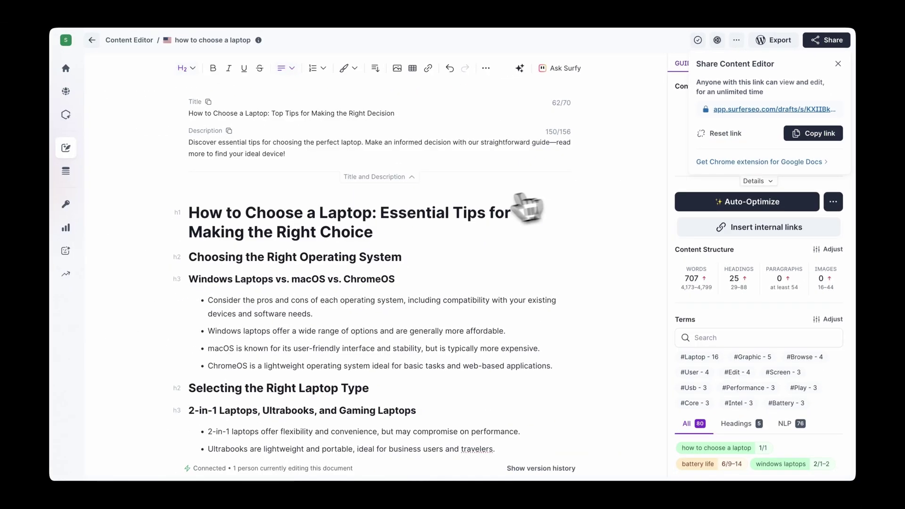
left_click(344, 255)
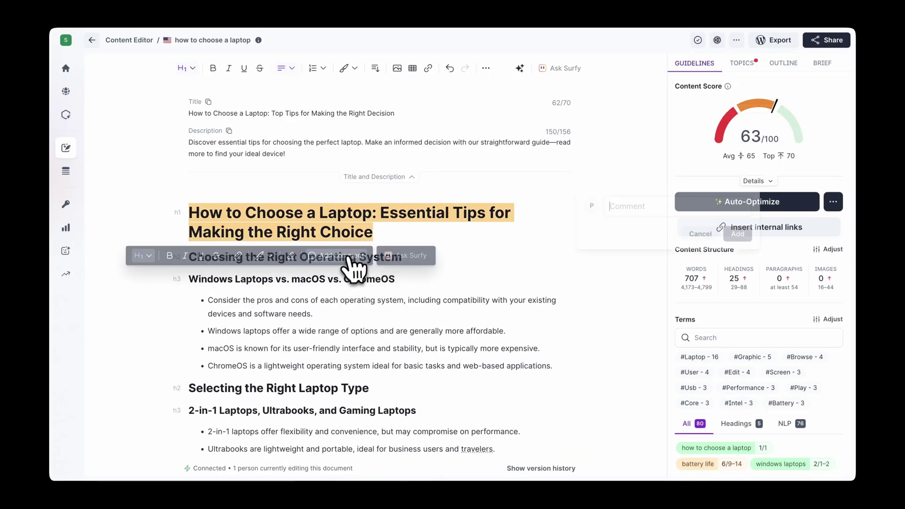
type("Let's come up with a new title")
left_click(729, 228)
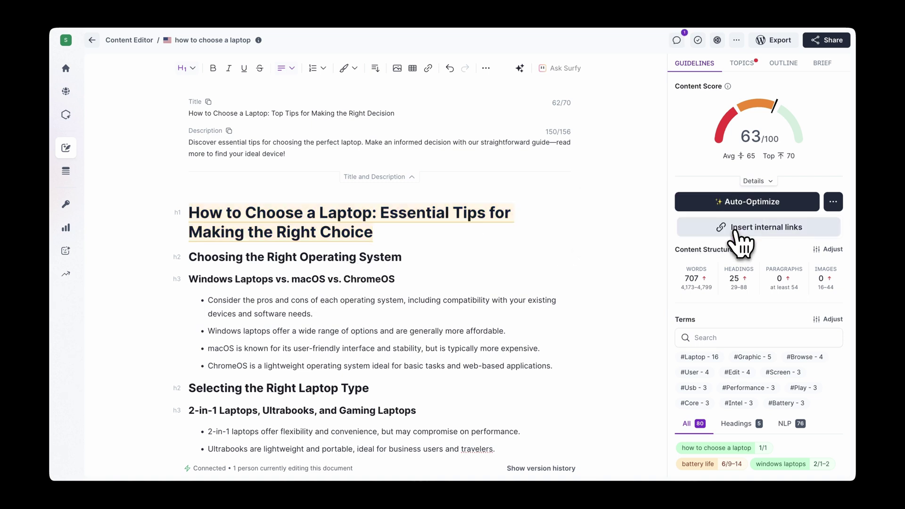
- Ask Surfy to 'Please expand on this' for the Windows vs. macOS vs. ChromeOS section
left_click_drag(189, 279, 533, 371)
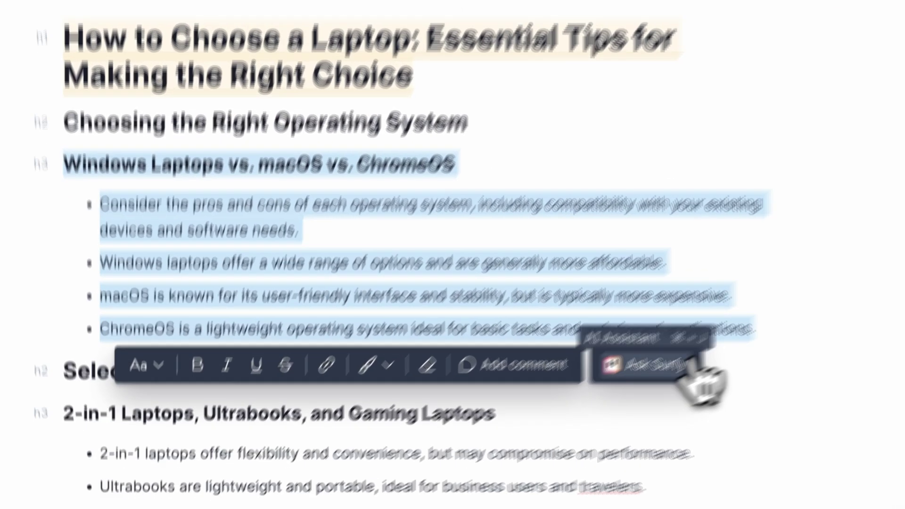
left_click(503, 385)
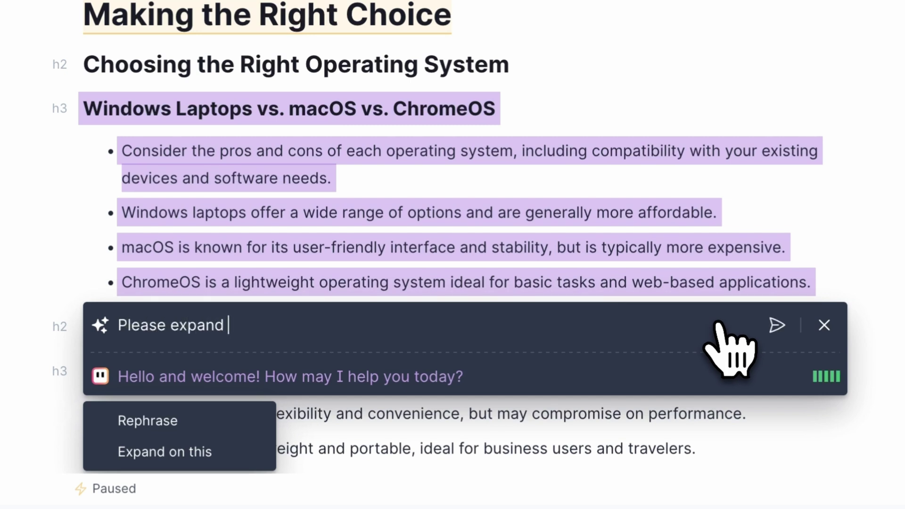
type("Please expand on this")
key("Return")
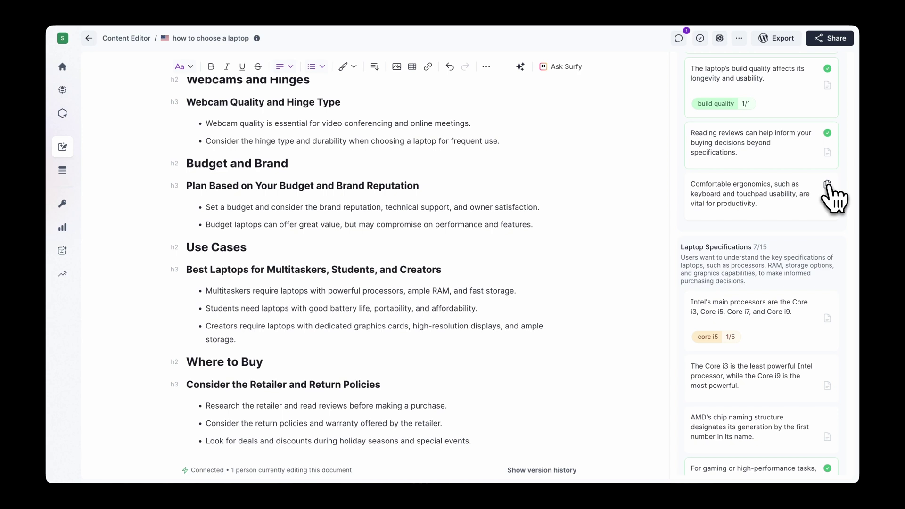
- Insert the comfortable ergonomics sentence and have Surfy expand it into a full section
left_click(191, 244)
key("Return")
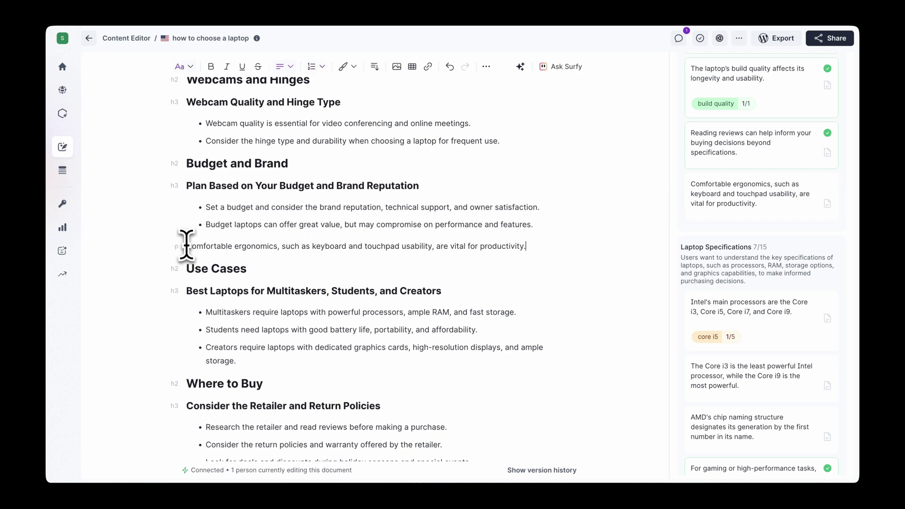
triple_click(187, 244)
left_click(483, 228)
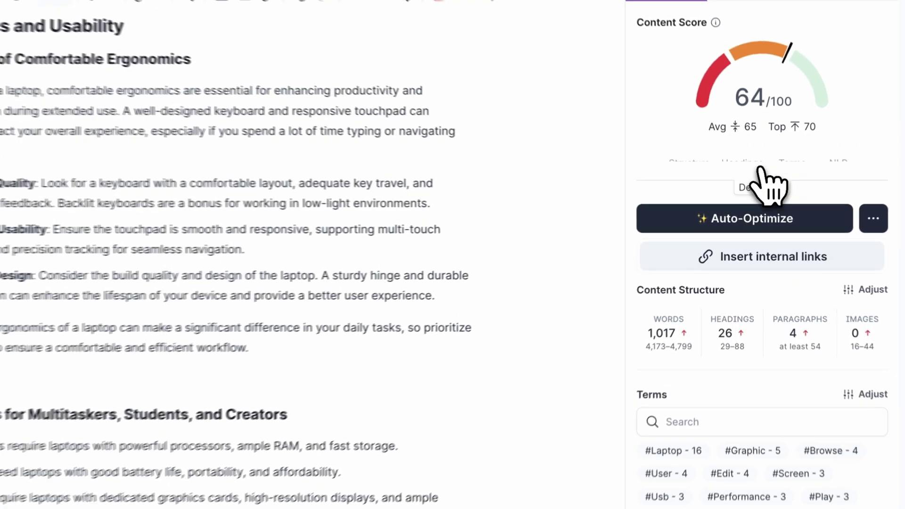
- Expand the content score breakdown, browse Content Structure and Terms, and view 'budget laptop' usage examples
left_click(757, 181)
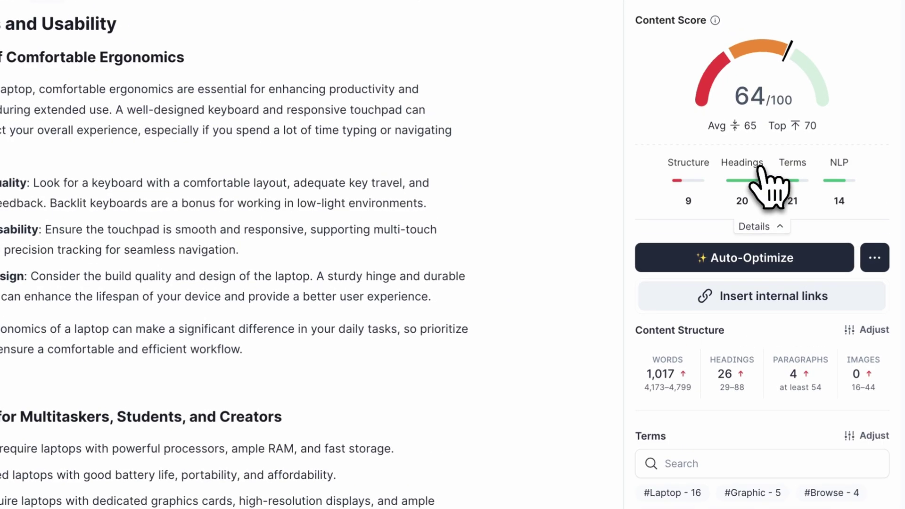
scroll(684, 199, "down", 4)
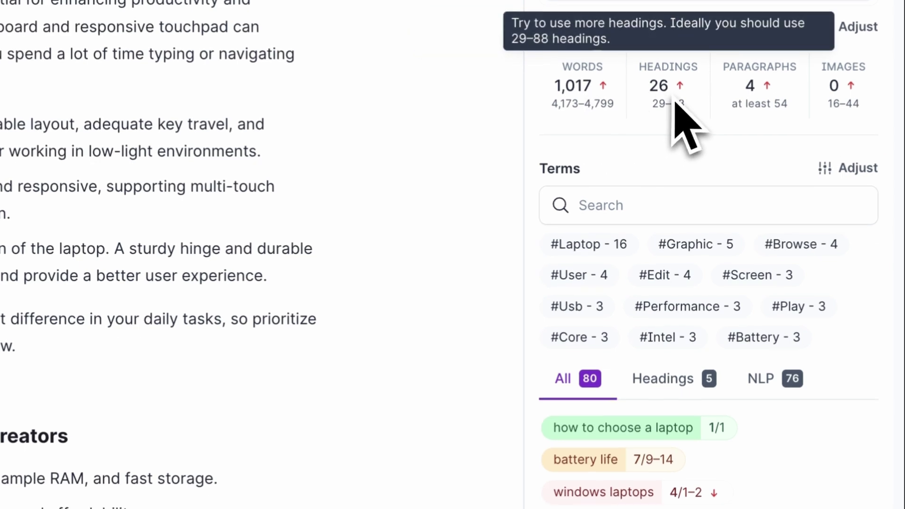
mouse_move(754, 102)
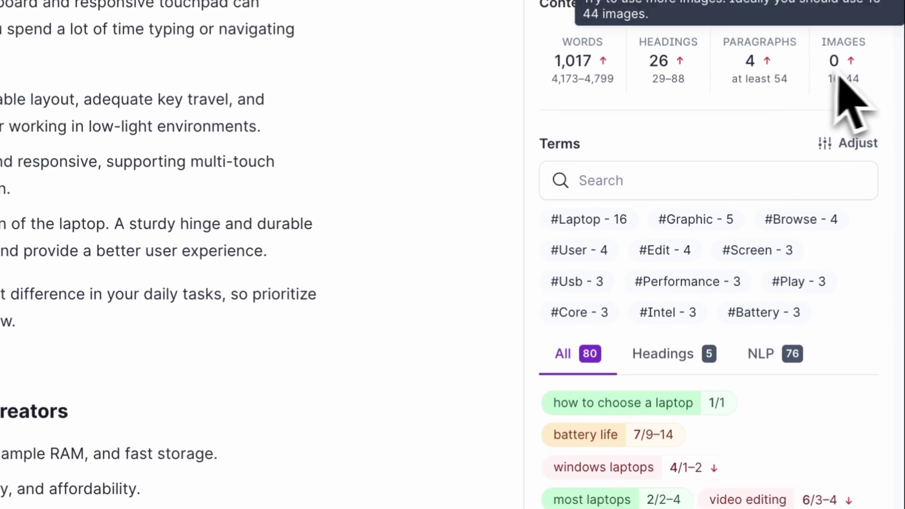
scroll(858, 80, "down", 5)
scroll(857, 57, "down", 3)
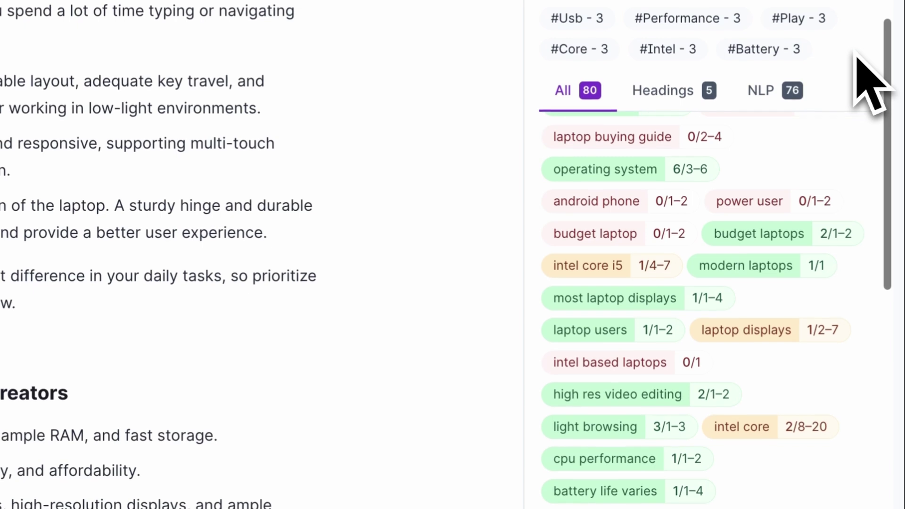
left_click(650, 235)
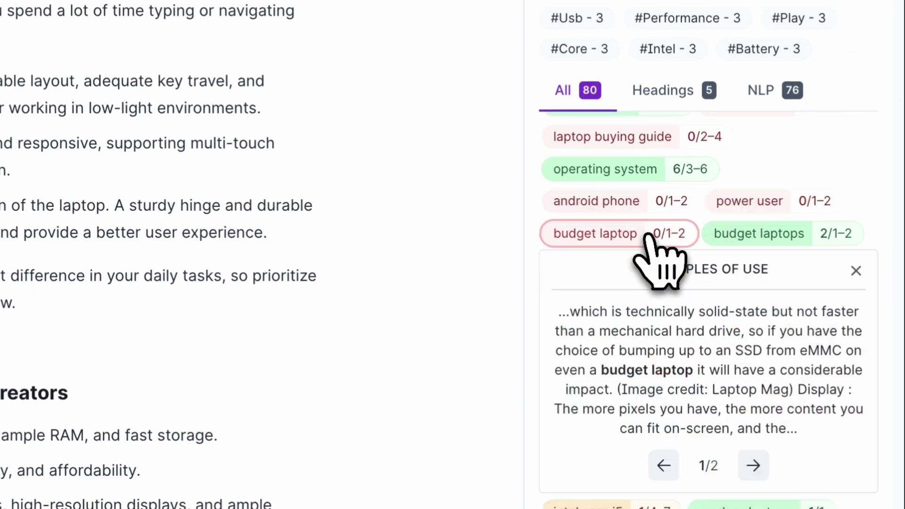
left_click(650, 234)
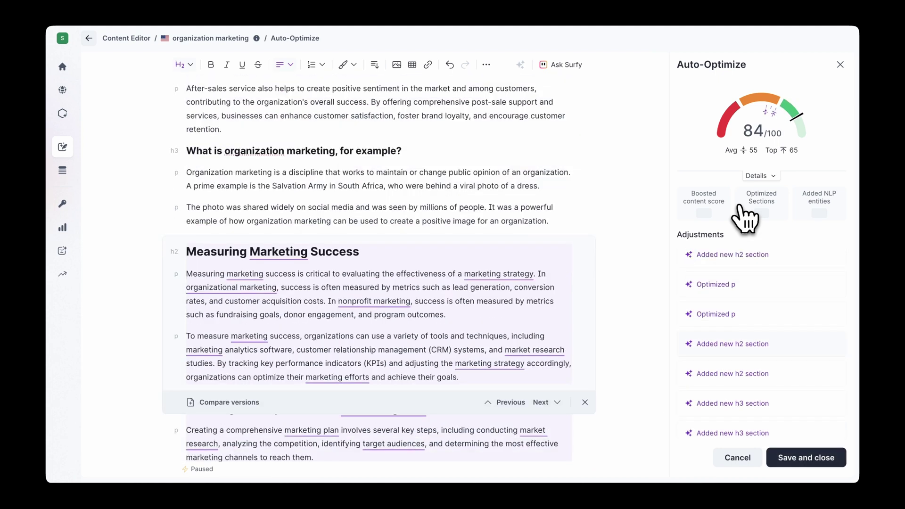
- Compare the optimized Implementing Organizational Marketing Activities paragraph with its original version
left_click(716, 287)
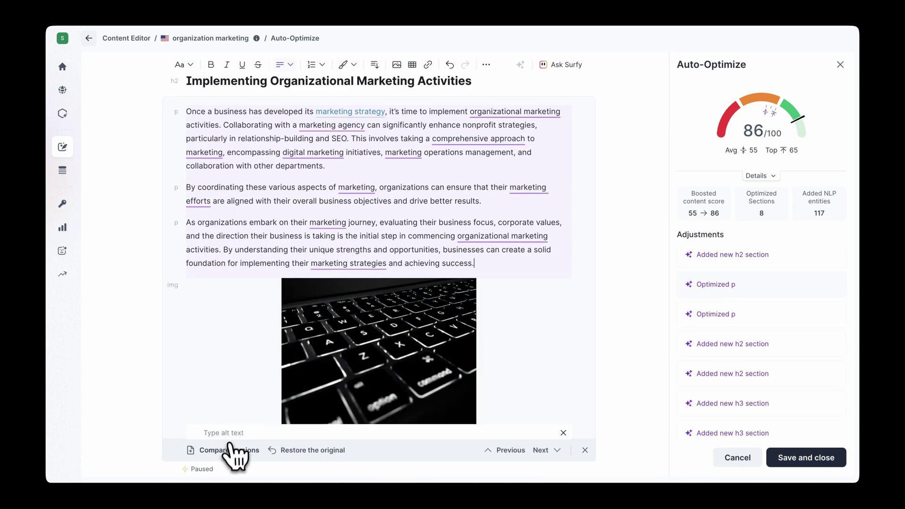
left_click(229, 451)
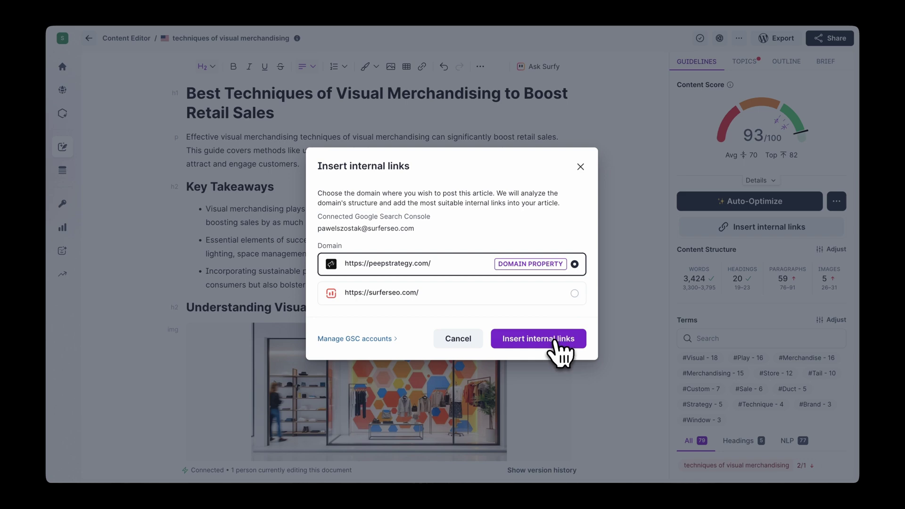
- Insert internal links from peepstrategy.com into the visual merchandising article
left_click(556, 346)
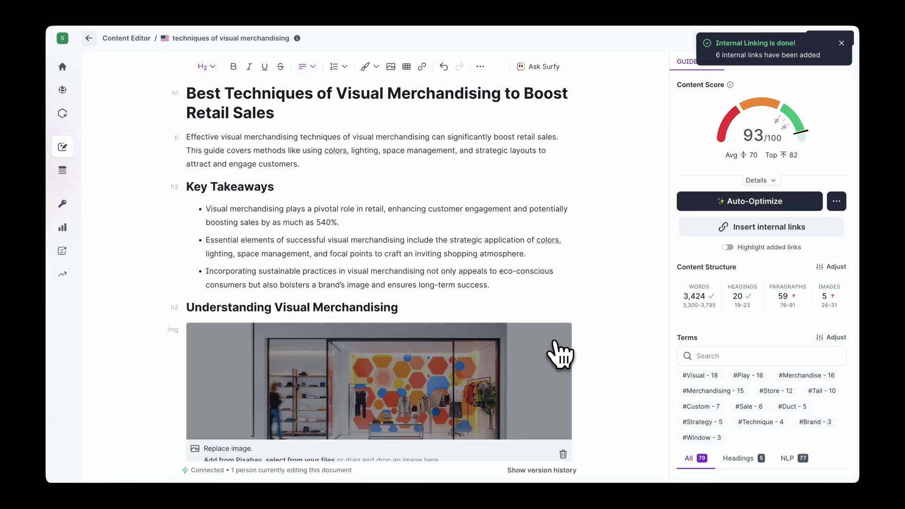
scroll(531, 278, "down", 8)
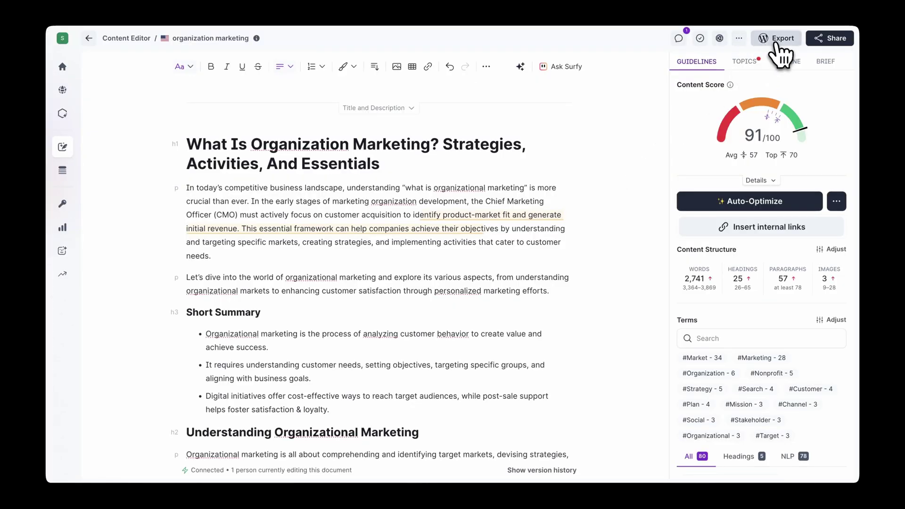
- Start a WordPress export of the article and check which domains are available to publish to
left_click(775, 41)
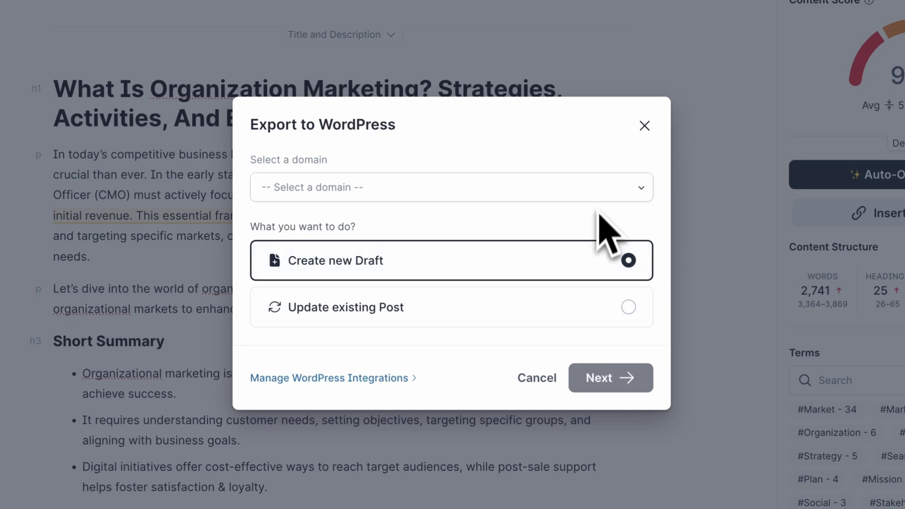
left_click(600, 196)
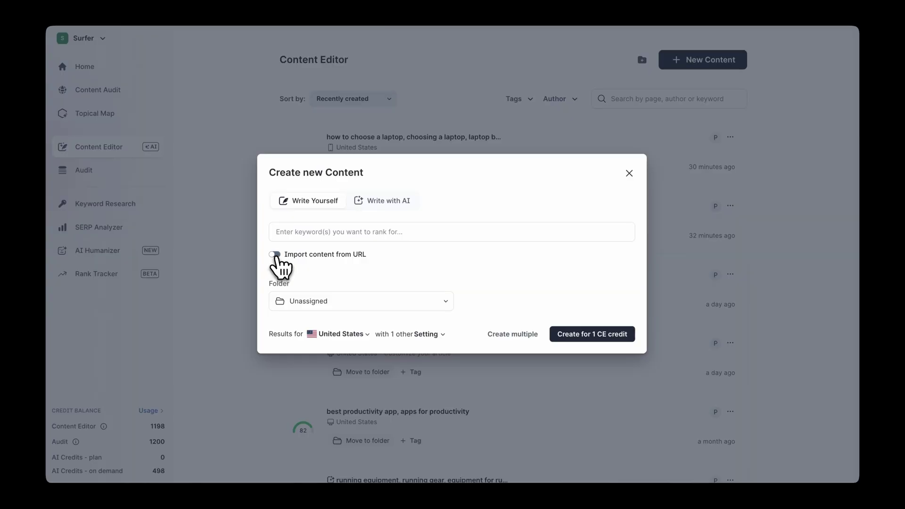
- Create a document for keyword 'organization marketing', importing its content from the peepstrategy.com URL
left_click(277, 257)
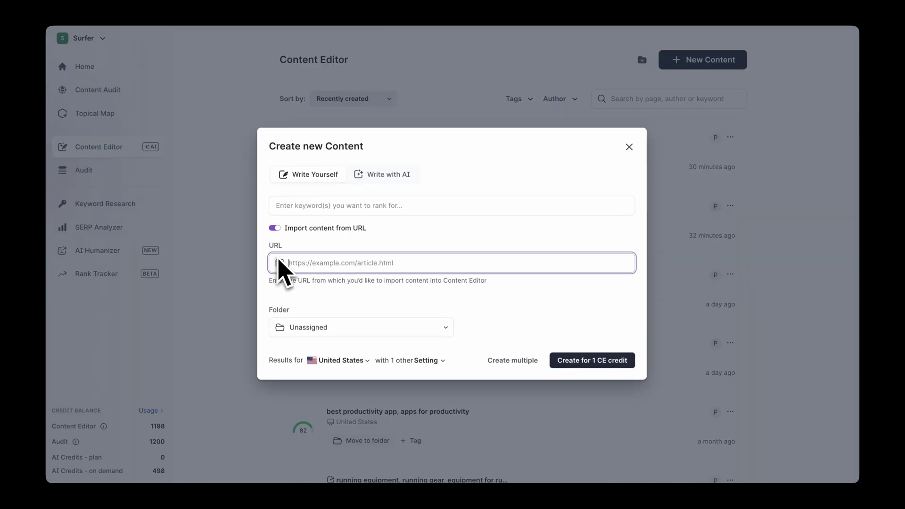
left_click(321, 208)
type("organizat")
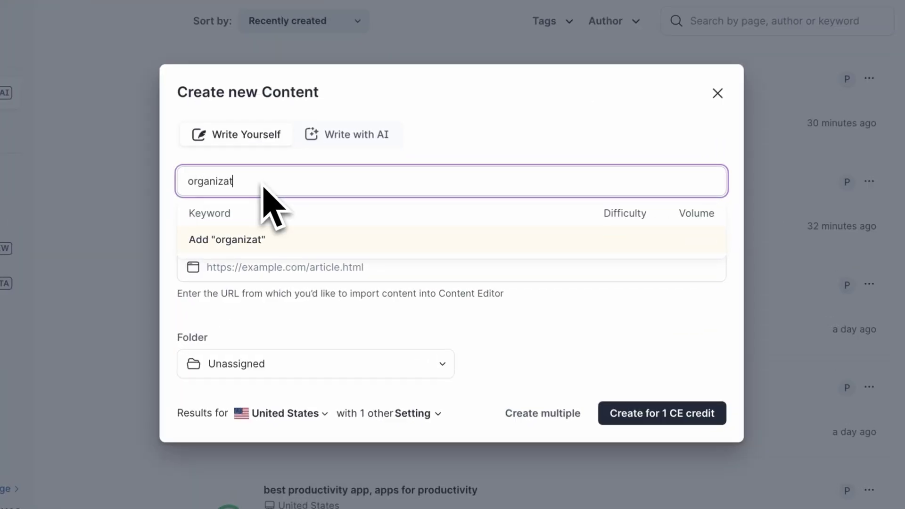
type("ion marketing")
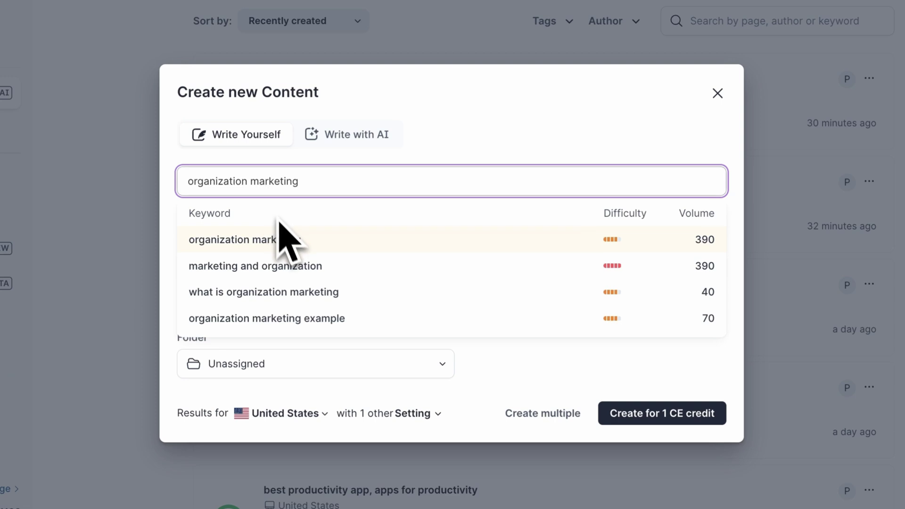
left_click(279, 234)
left_click(174, 241)
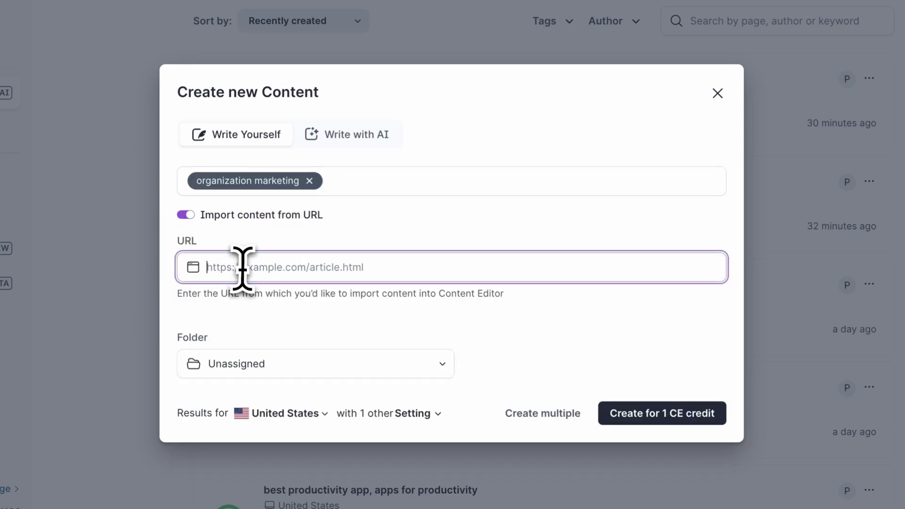
left_click(663, 413)
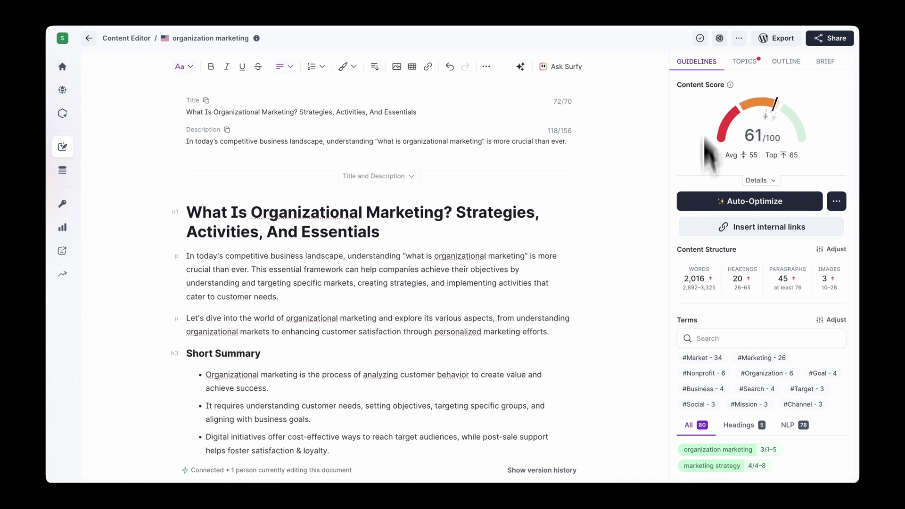
- Review the imported article's topic coverage in the Topics panel, scoring 61/100
scroll(711, 283, "down", 3)
scroll(711, 285, "up", 3)
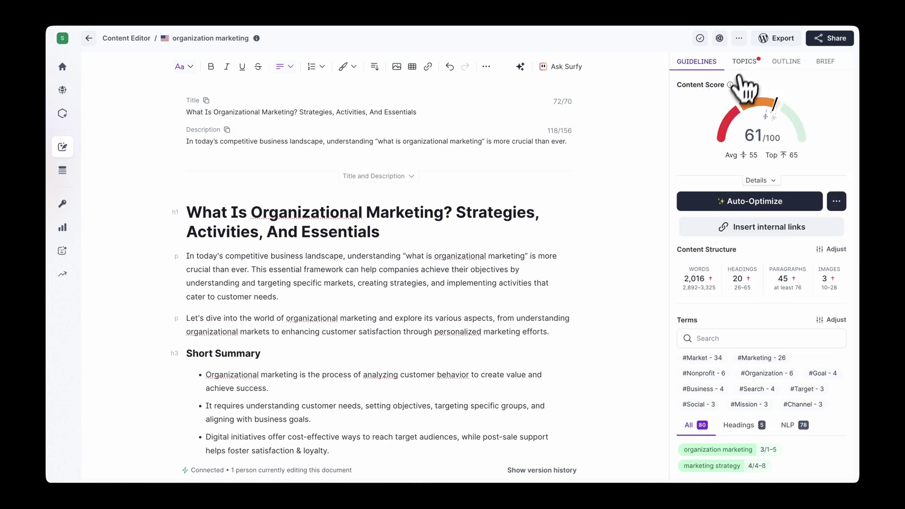
left_click(744, 61)
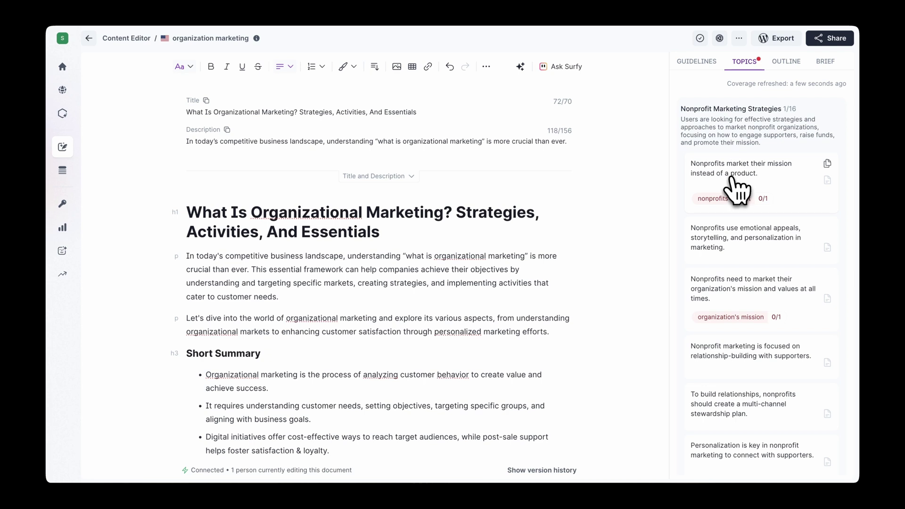
scroll(737, 188, "down", 10)
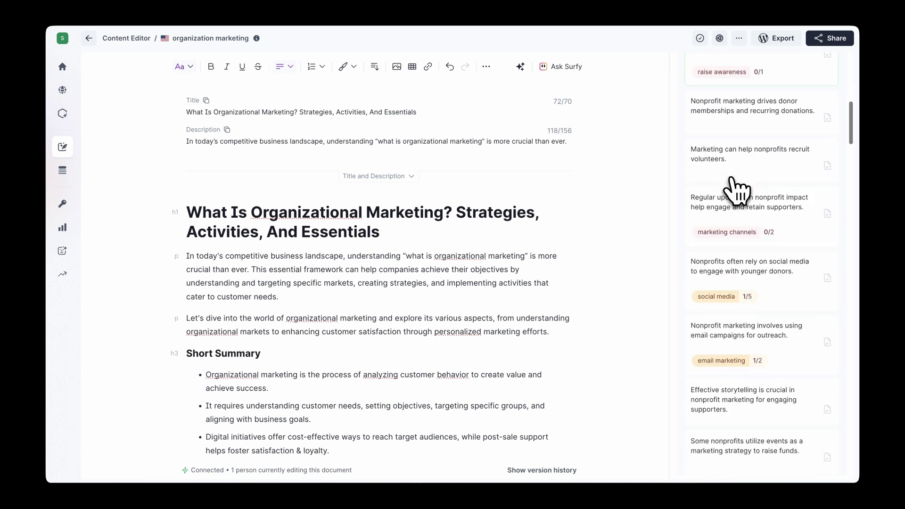
scroll(736, 191, "down", 6)
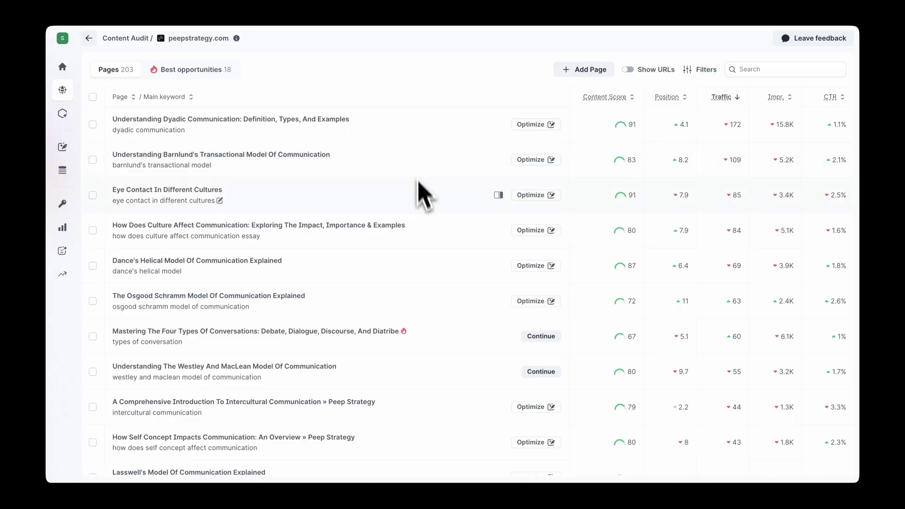
- Scroll the Content Editor list, headed by the organization marketing document at 61
scroll(420, 257, "down", 15)
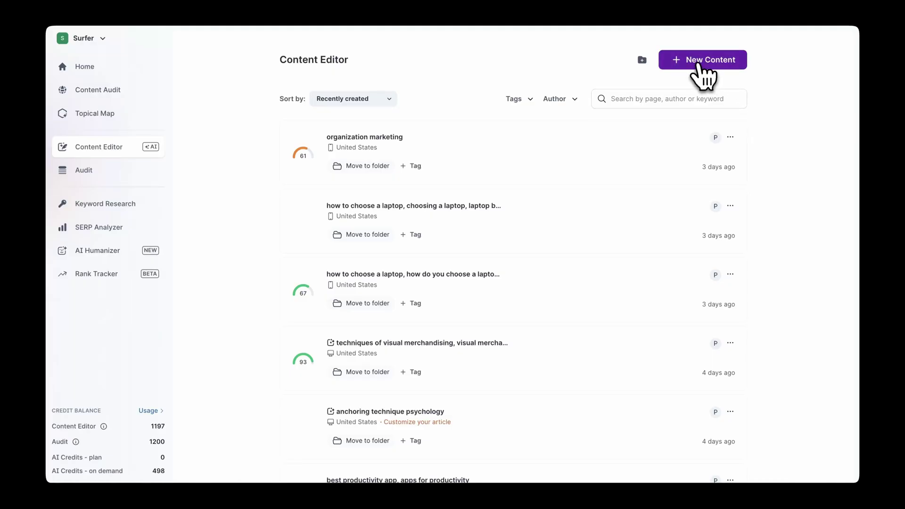
- Start a new Write with AI document and enter the keyword 'best shoes for marathon'
left_click(699, 66)
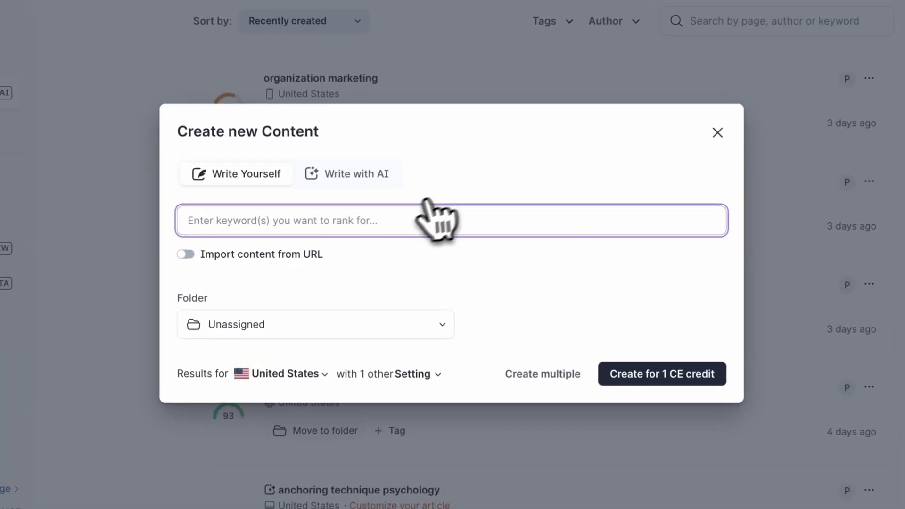
left_click(362, 182)
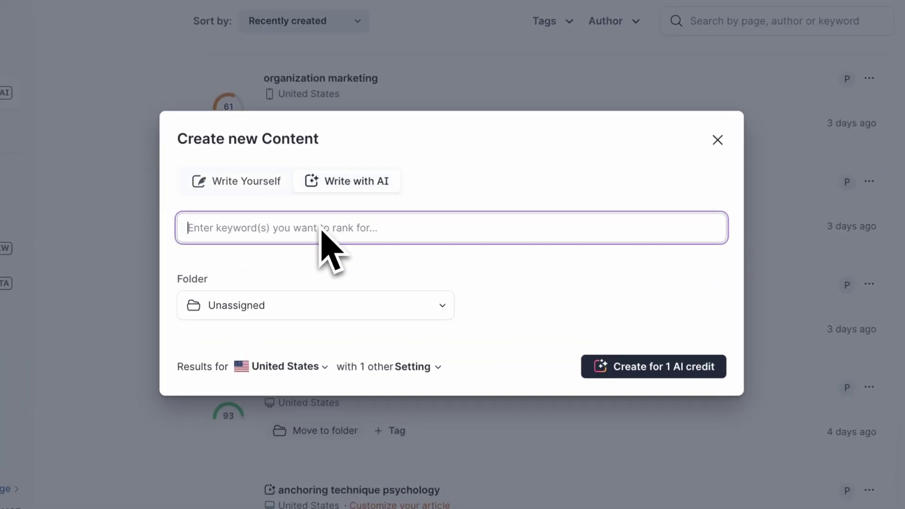
type("best runnig")
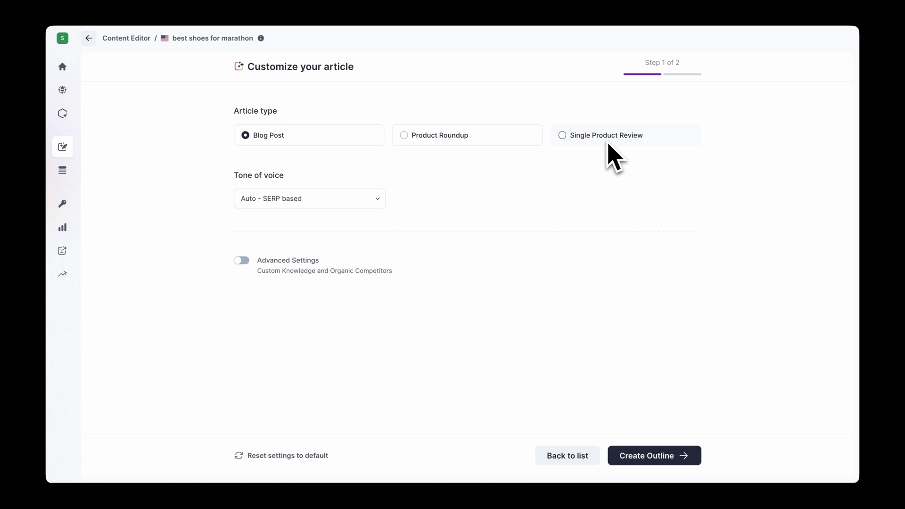
- Make the article a Product Roundup and review the suggested product names
left_click(439, 147)
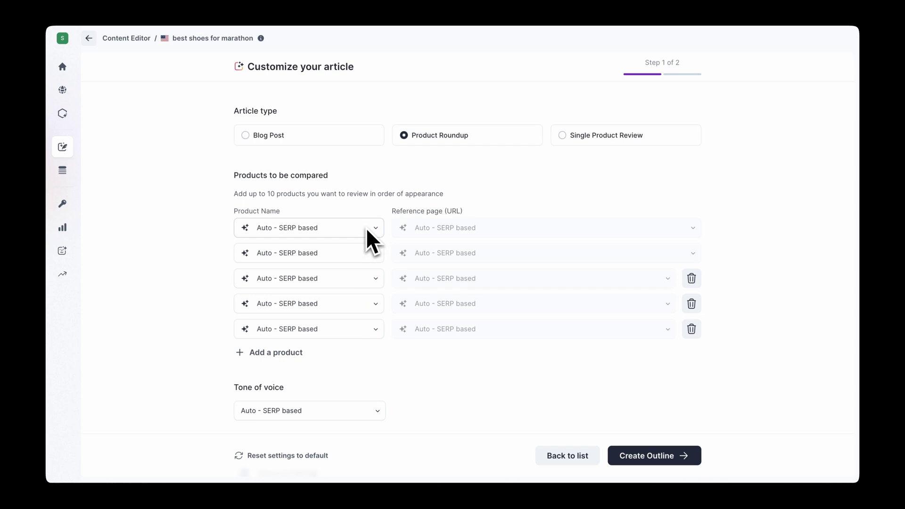
left_click(371, 236)
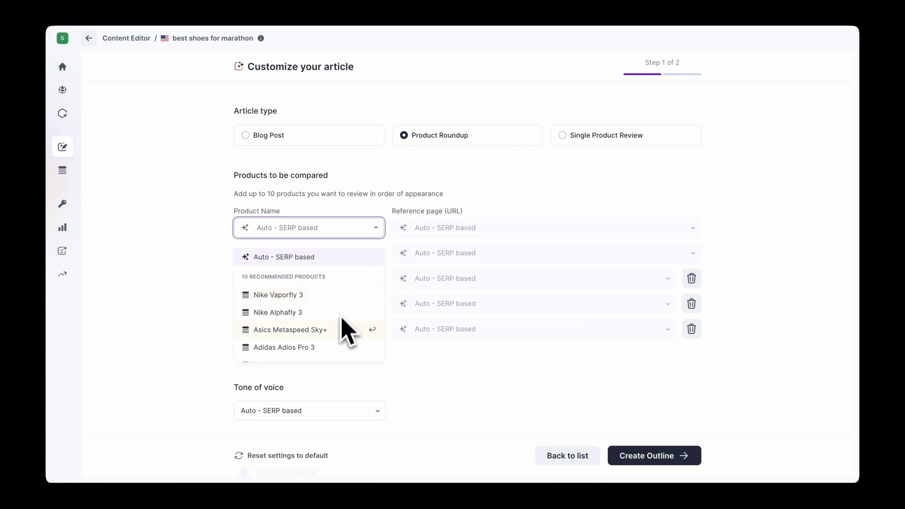
left_click(339, 226)
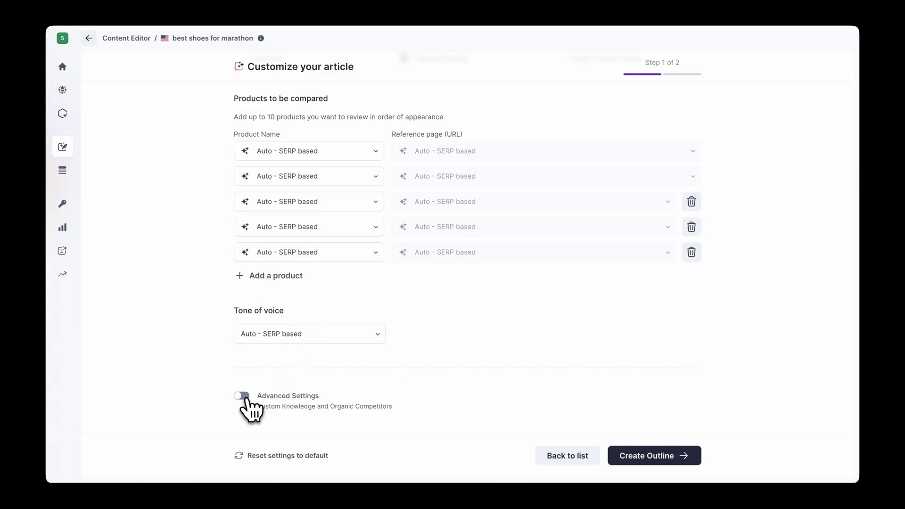
- Enable Advanced Settings and paste the Hoka Clifton 9 description as custom knowledge
left_click(242, 396)
scroll(248, 401, "down", 7)
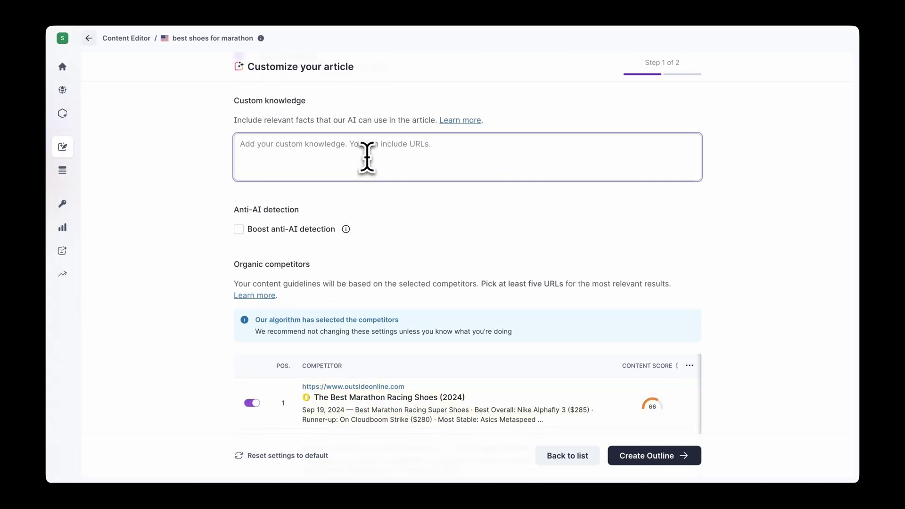
type("Please include Hoka Clifton 9 in the list, here is the description from Hoka site: The ninth iteration of our award-winning Clifton franchise has launched, lighter and more cushioned than ever before. Eliminating weight while adding 3mm in stack height, the new Clifton 9 delivers a revitalized underfoot experience with a responsive new foam and improved outsole design. Removing overlays and hotmelts, the stripped back upper has been consciously crafted with a plusher heel, reflective heel panel, and streamlined tongue with single side medial gusset.")
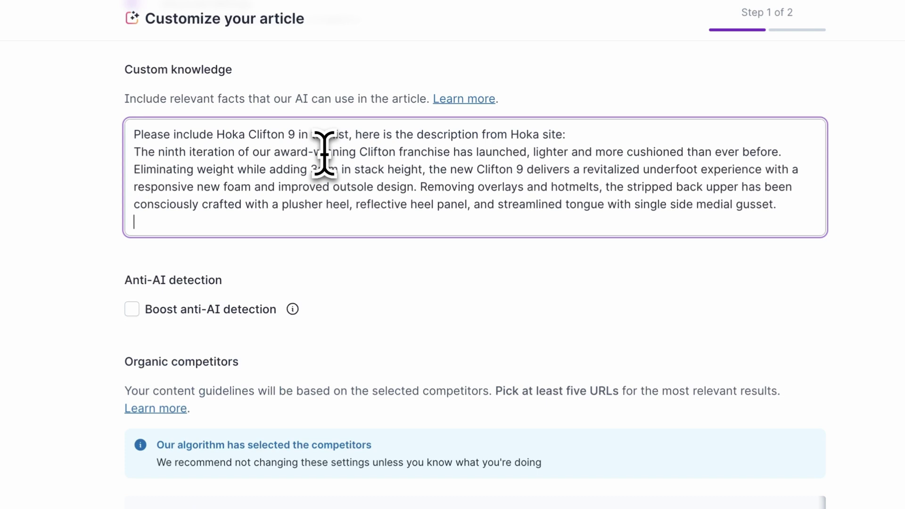
scroll(406, 307, "down", 10)
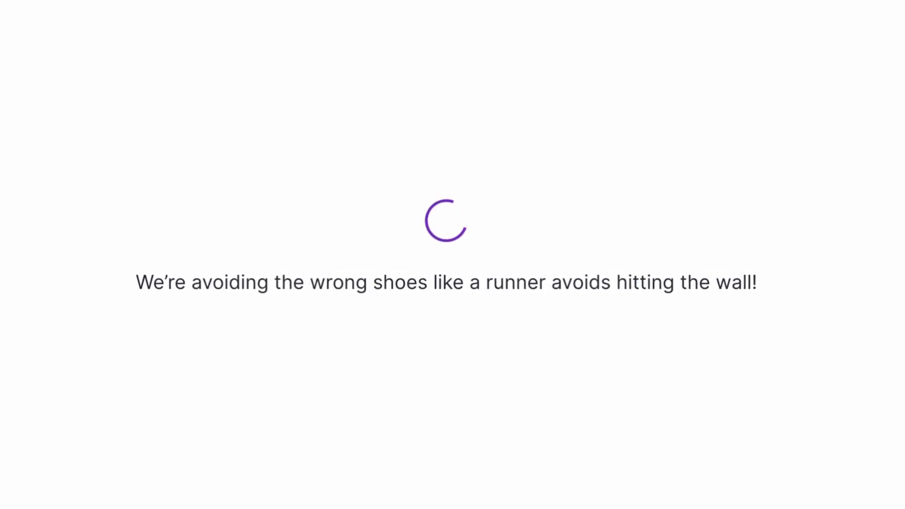
- Append an empty h2 heading at the outline's end and generate the Best Shoes for Marathon article
scroll(193, 230, "down", 10)
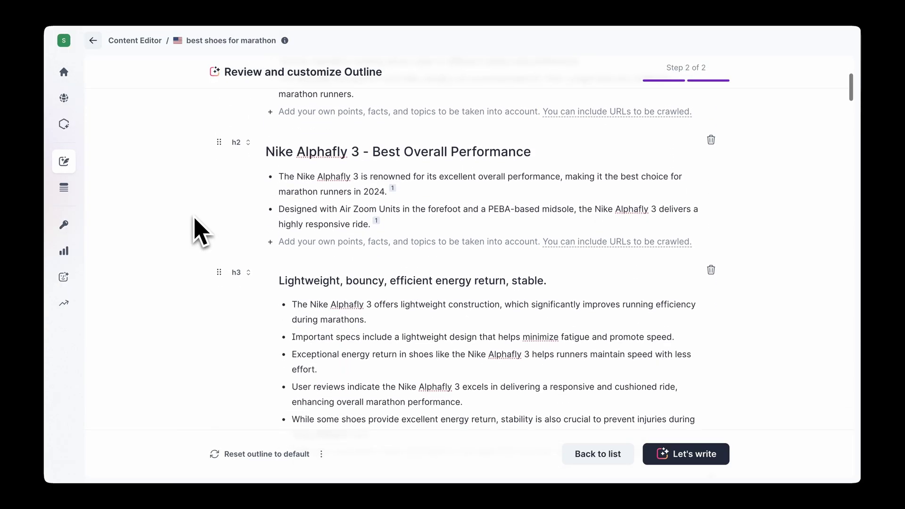
scroll(200, 231, "down", 10)
scroll(200, 231, "up", 1)
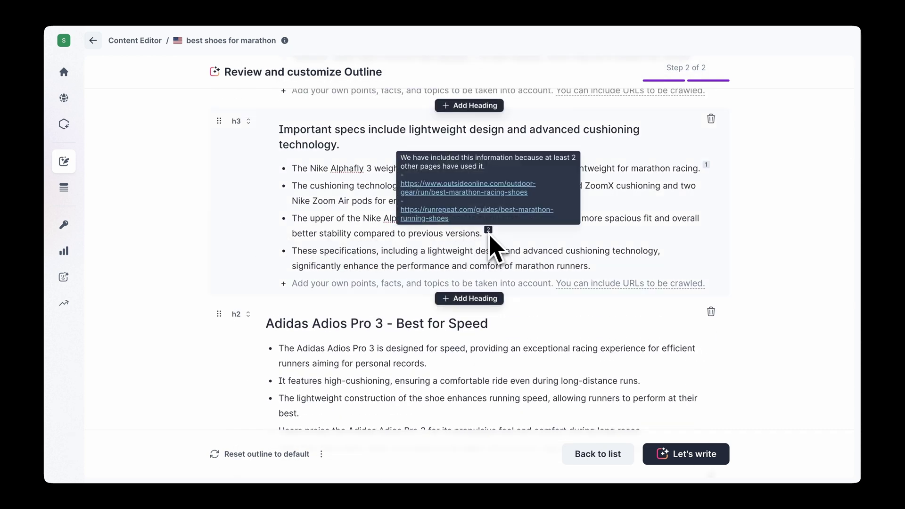
scroll(491, 254, "down", 5)
scroll(490, 274, "down", 20)
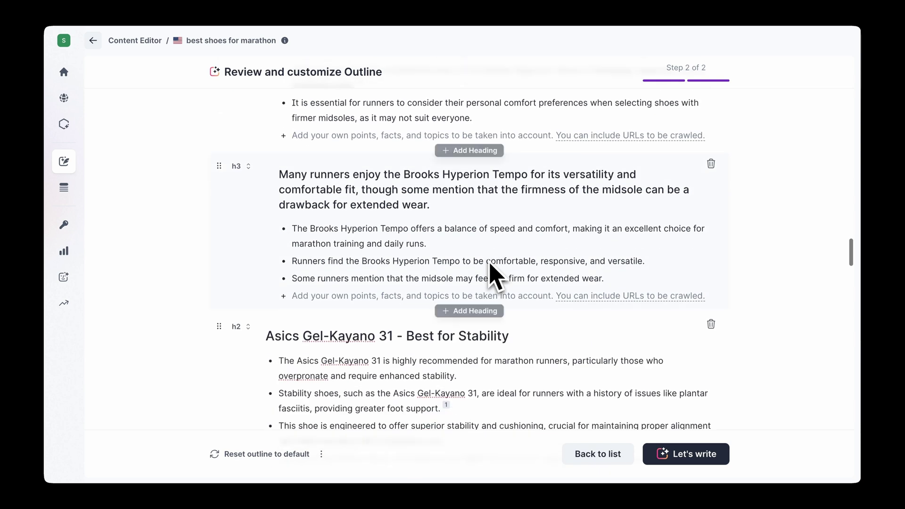
left_click(472, 374)
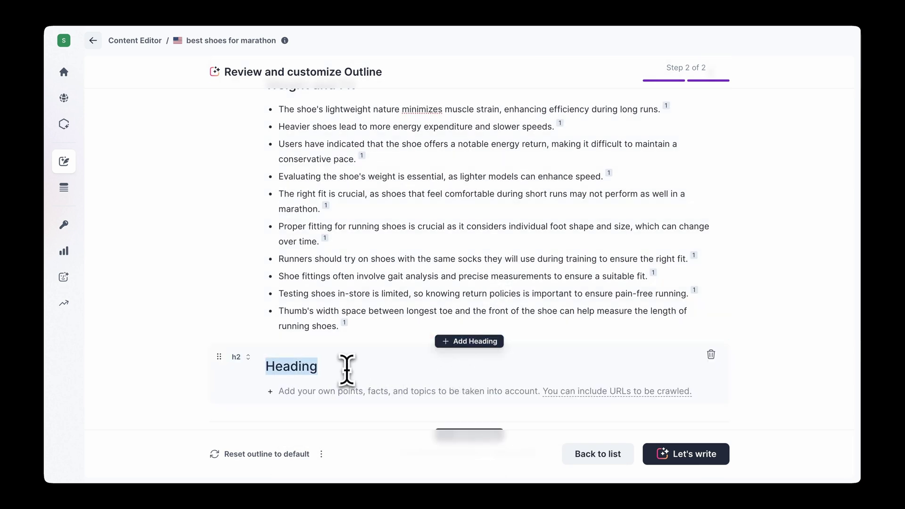
scroll(347, 372, "down", 3)
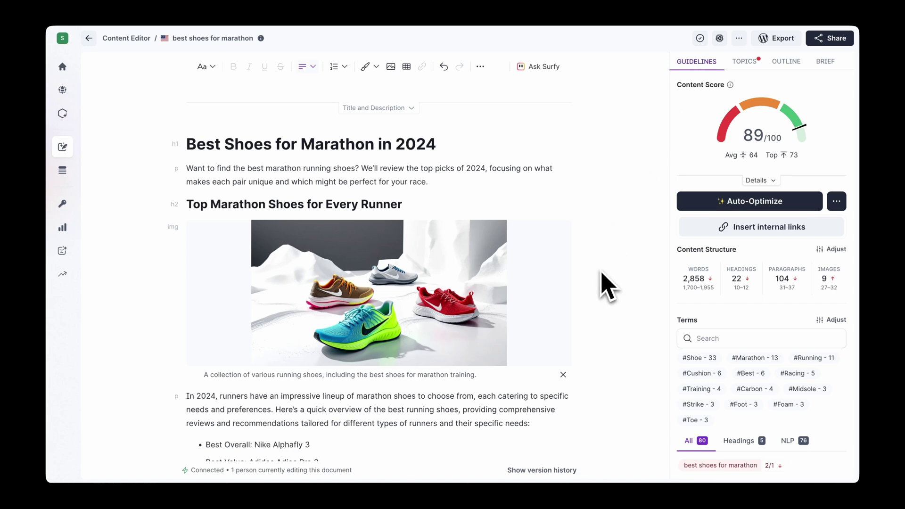
scroll(606, 285, "down", 15)
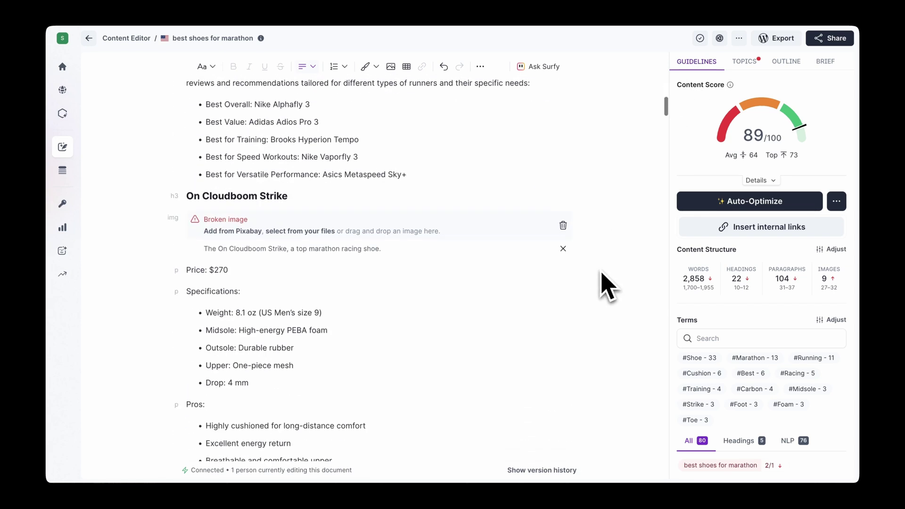
scroll(606, 285, "down", 15)
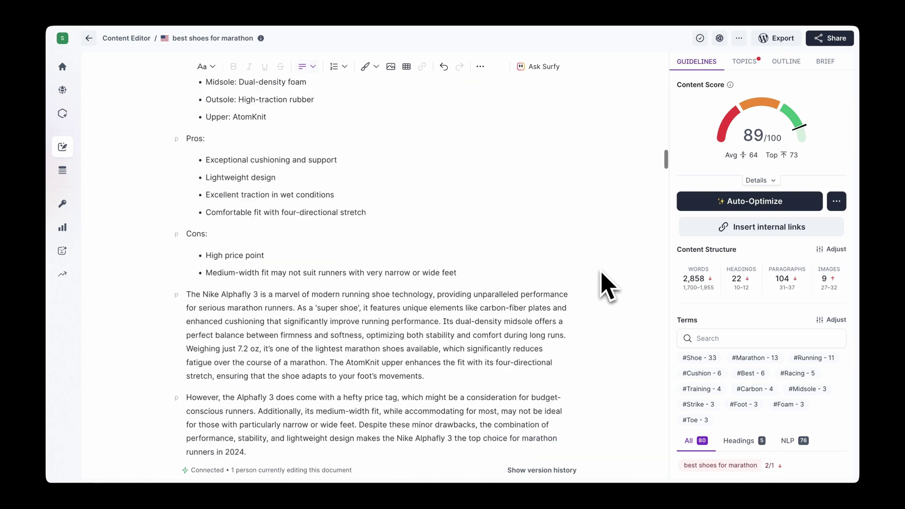
scroll(606, 285, "down", 20)
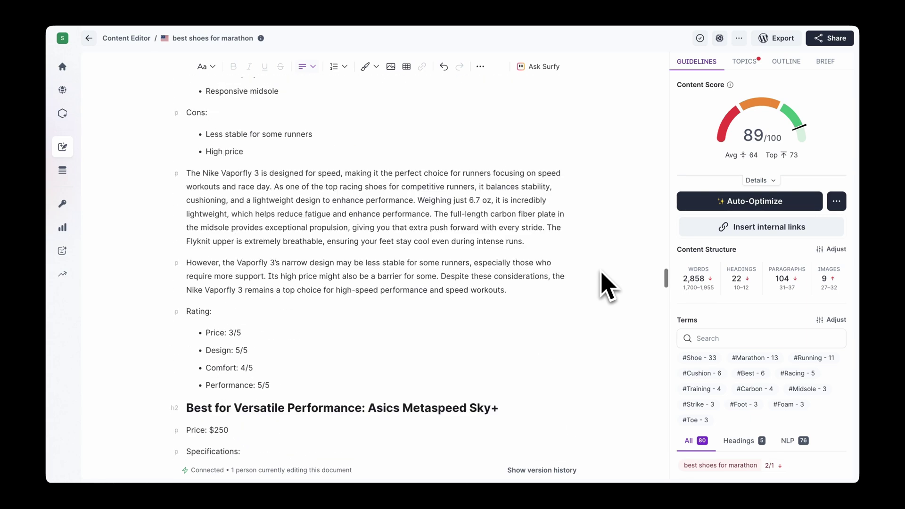
scroll(602, 273, "down", 3)
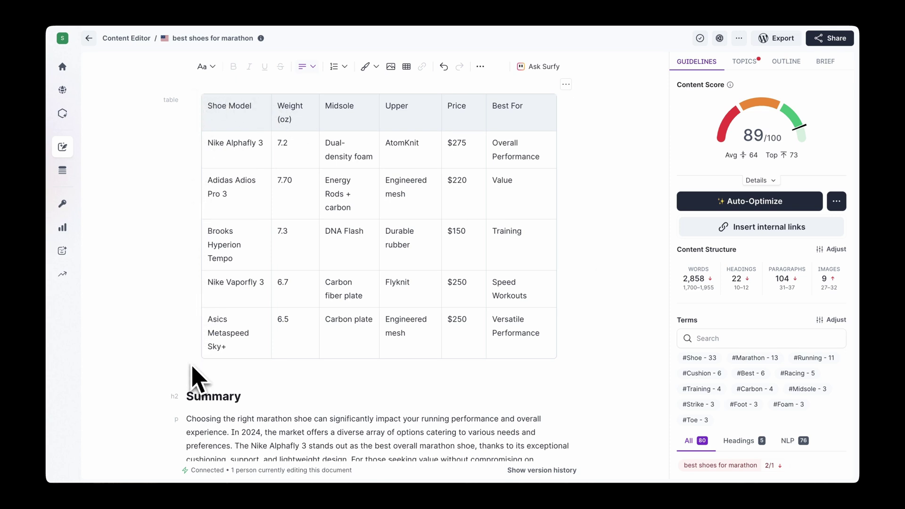
scroll(195, 378, "down", 5)
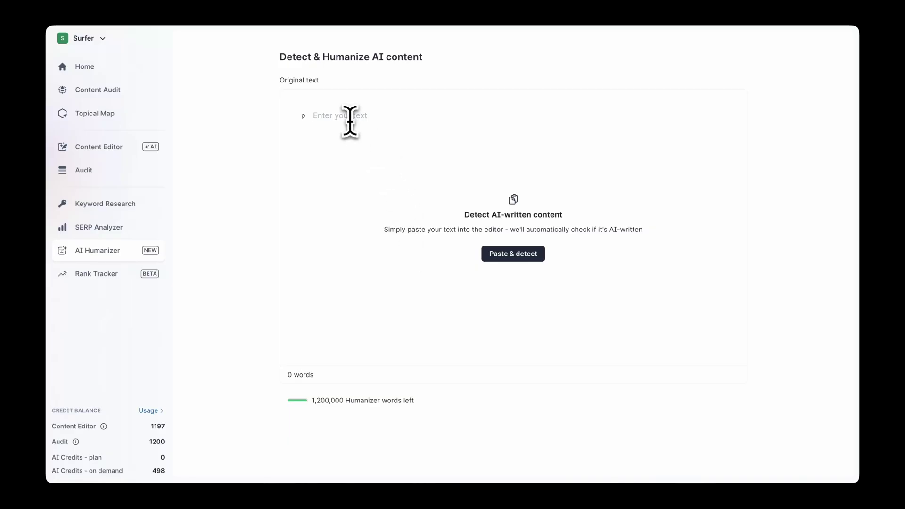
- Paste the visual-merchandising text into AI Humanizer and rewrite it to sound human
type("The essence of visual merchandising lies in its ability to create visual interest and enhance the overall store experience. Attractive displays and arrangements draw attention, making products more appealing and accessible to customers. In fact, a well-executed visual merchandising strategy can increase sales by up to 540%, demonstrating its critical role in retail success. It’s not just about placing products on shelves; it’s about crafting a narrative that resonates with shoppers. Effective visual merchandising also plays a significant role in guiding customers through the store. Strategic placement of product displays and in-store signage guides customers to discover new items and make unplanned purchases. This not only enhances the shopping experience but also maximizes sales opportunities. It’s a delicate balance of art and science, where every visual element contributes to the overall brand image and customer journey.")
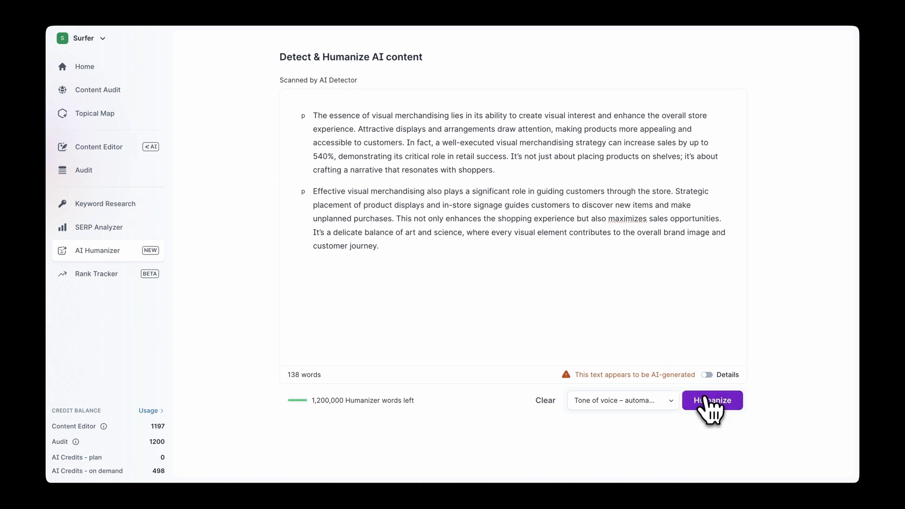
left_click(706, 401)
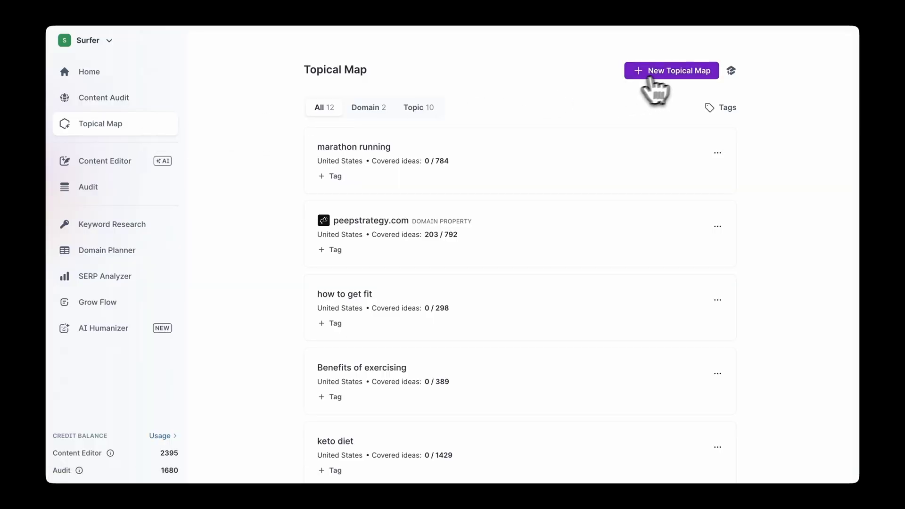
- Open the peepstrategy.com topical map, view Business Marketing cluster ideas, then its recommendations
left_click(650, 77)
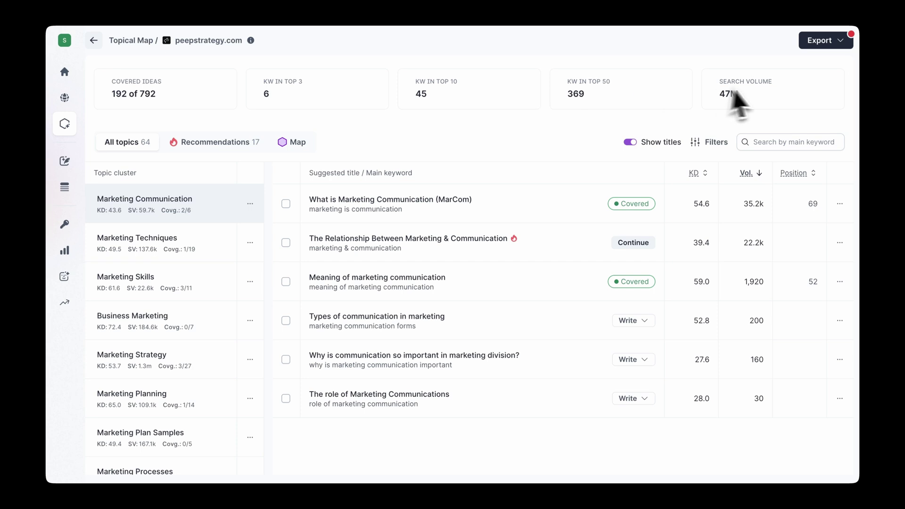
left_click(201, 316)
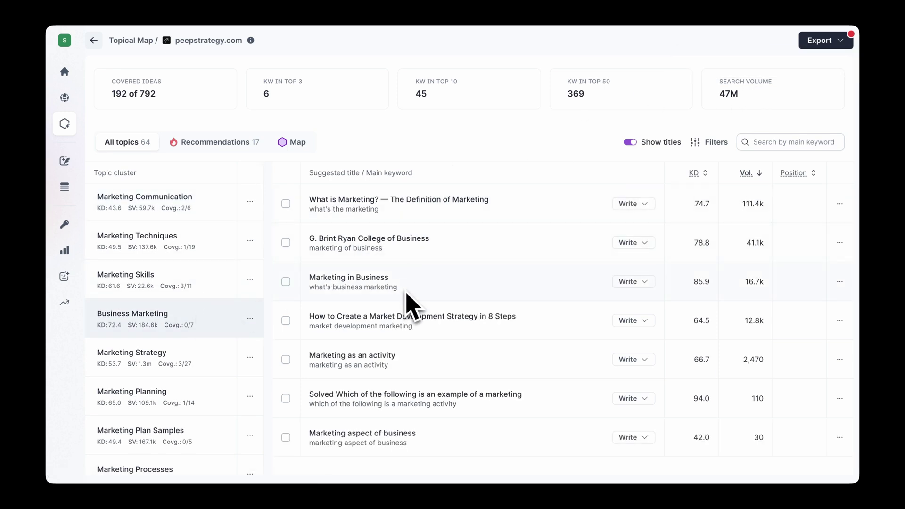
left_click(236, 142)
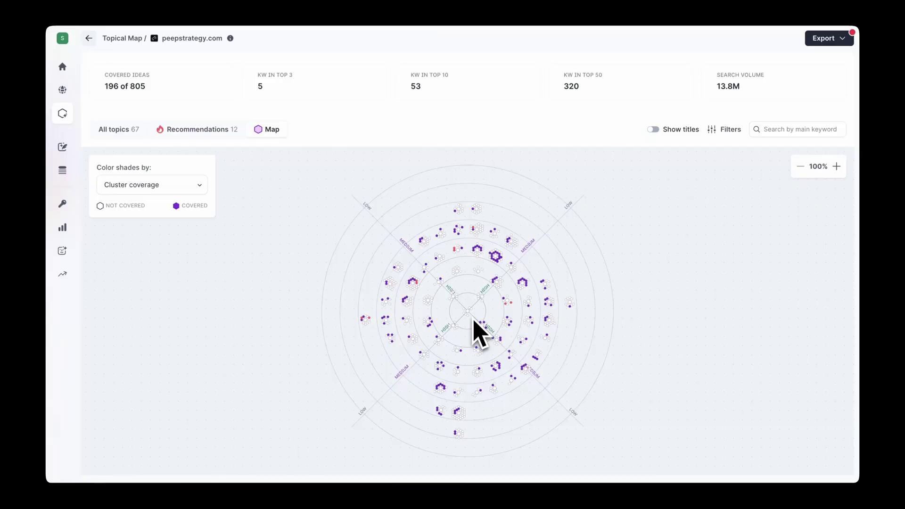
- Zoom into the map and inspect the Anchoring Techniques cluster and its anchoring technique psychology idea
scroll(473, 321, "up", 10)
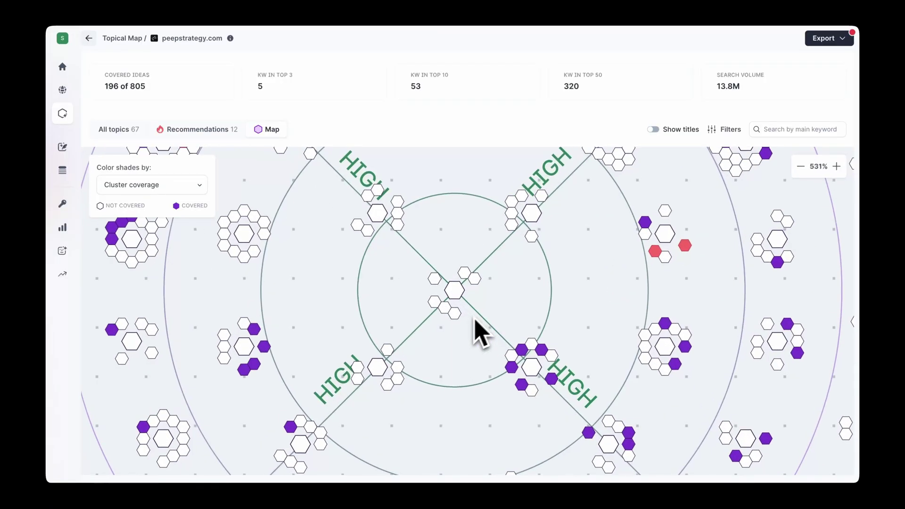
left_click(662, 233)
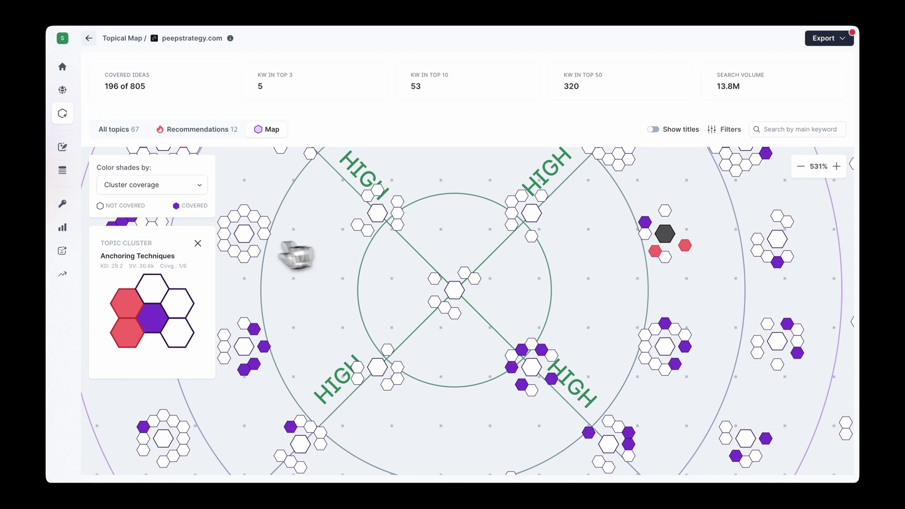
mouse_move(149, 307)
left_click(137, 342)
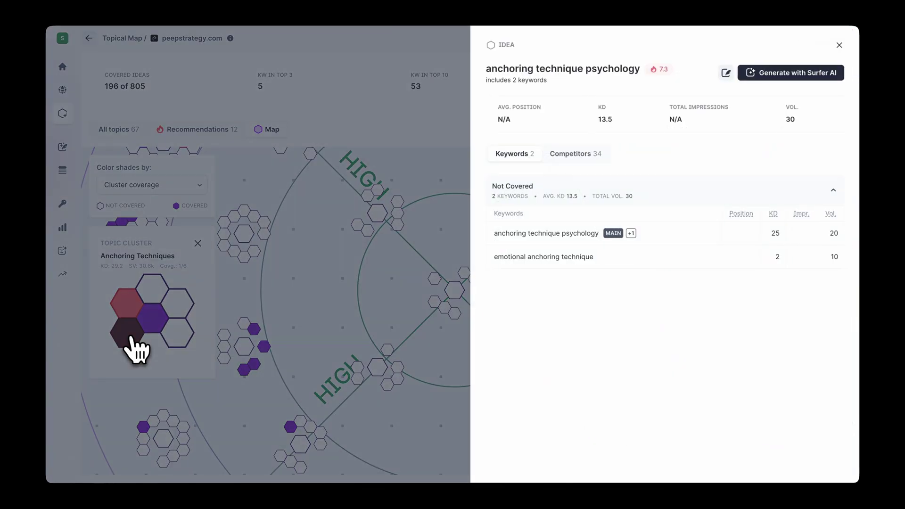
left_click(168, 197)
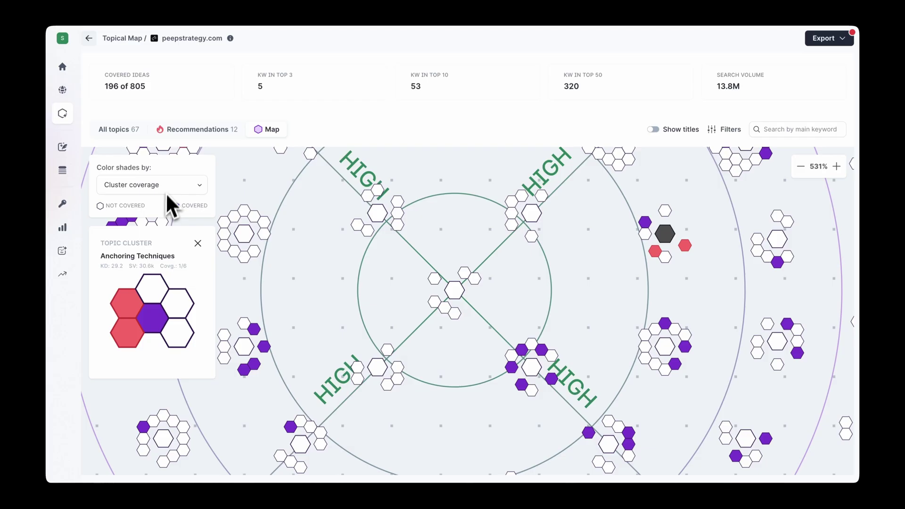
- Shade the map by average keyword difficulty and show article titles in Recommendations
left_click(168, 228)
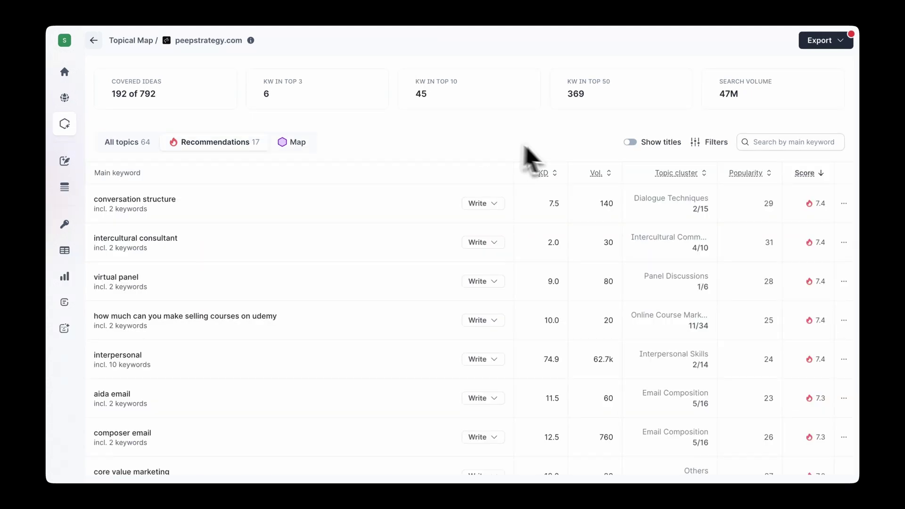
left_click(630, 142)
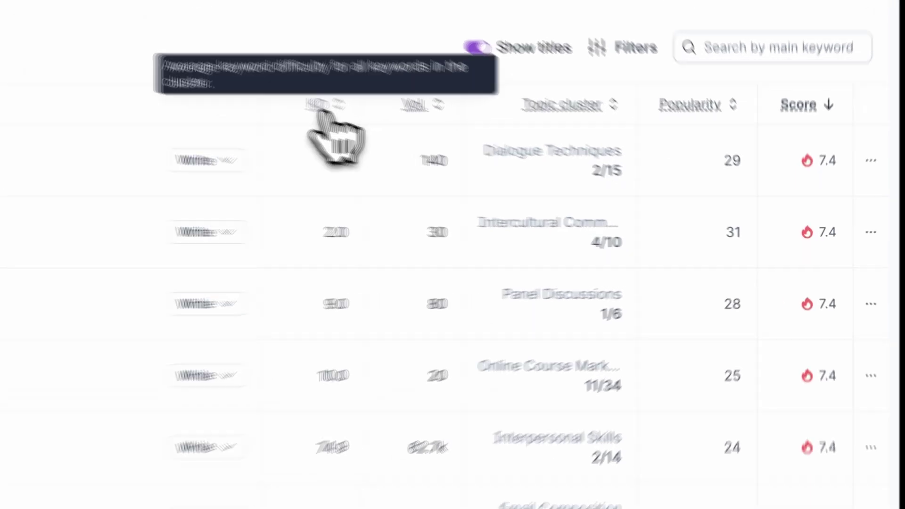
mouse_move(556, 93)
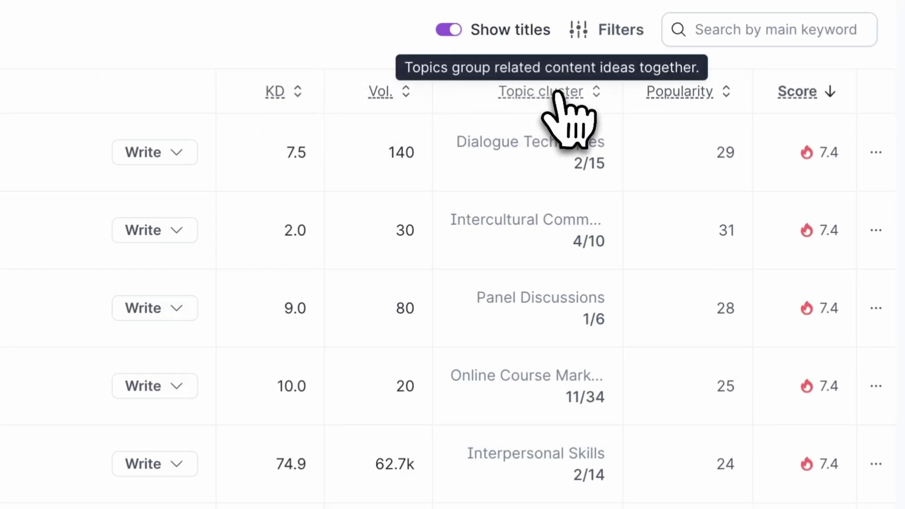
mouse_move(680, 102)
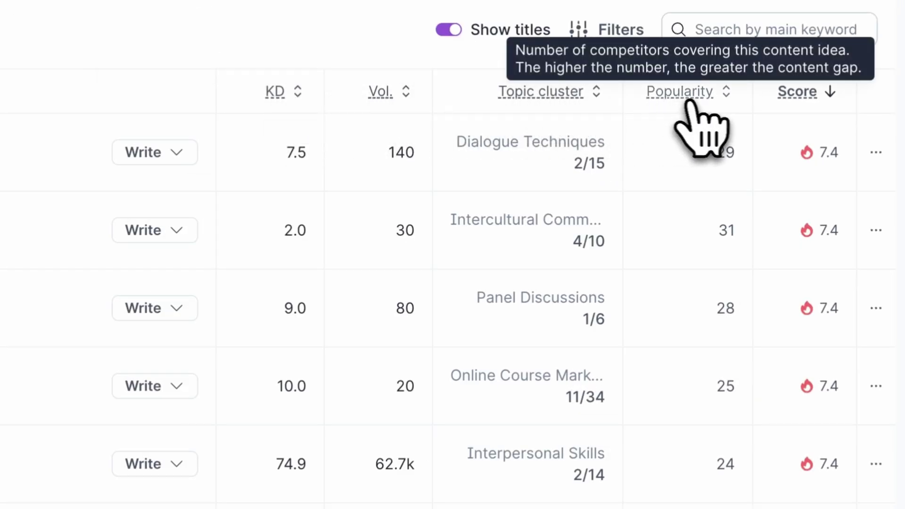
mouse_move(796, 104)
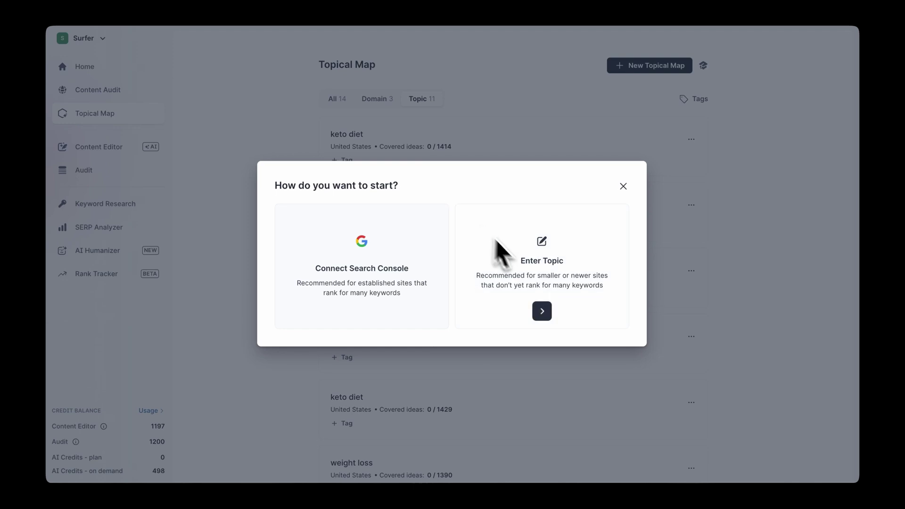
- Open the marathon running map's recommendations and review the keywords behind 'marathon twin cities'
left_click(526, 264)
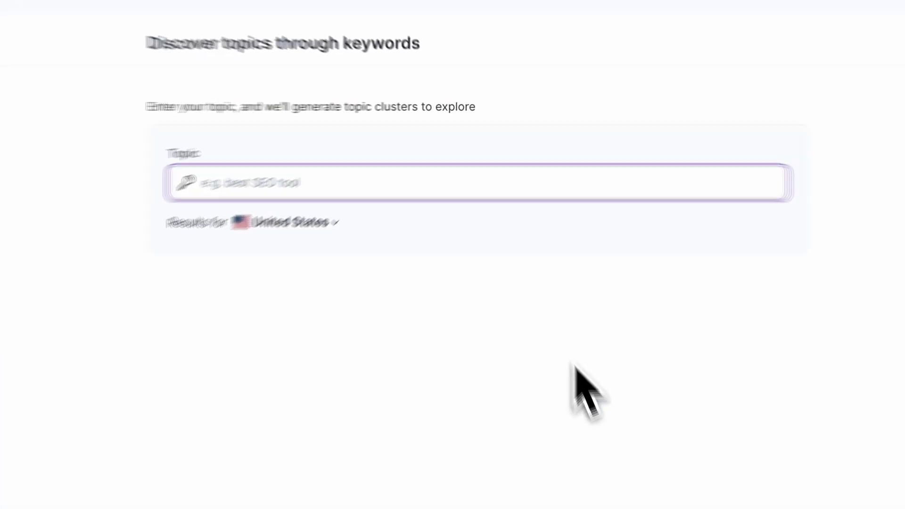
type("ma")
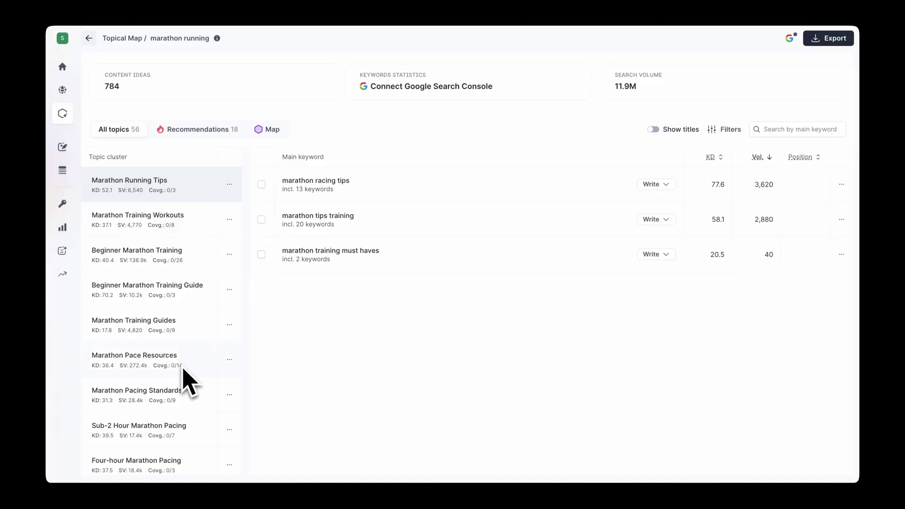
left_click(215, 137)
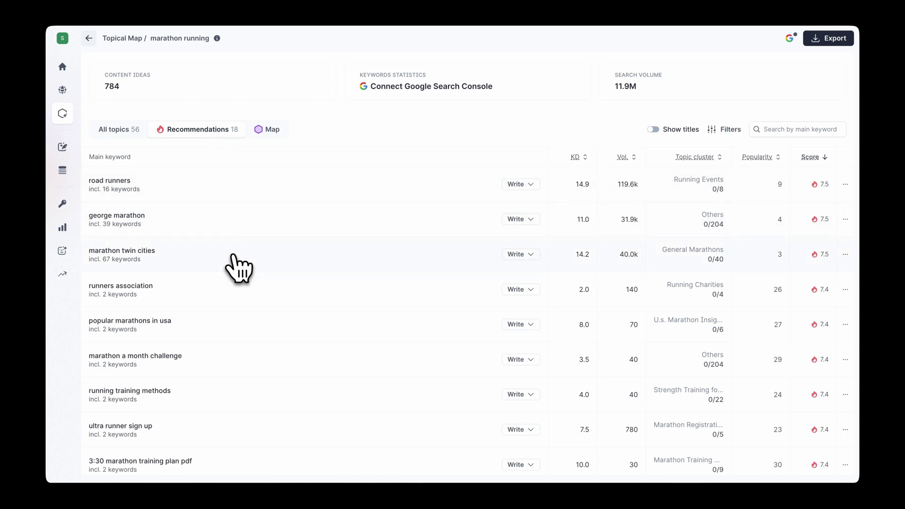
left_click(239, 269)
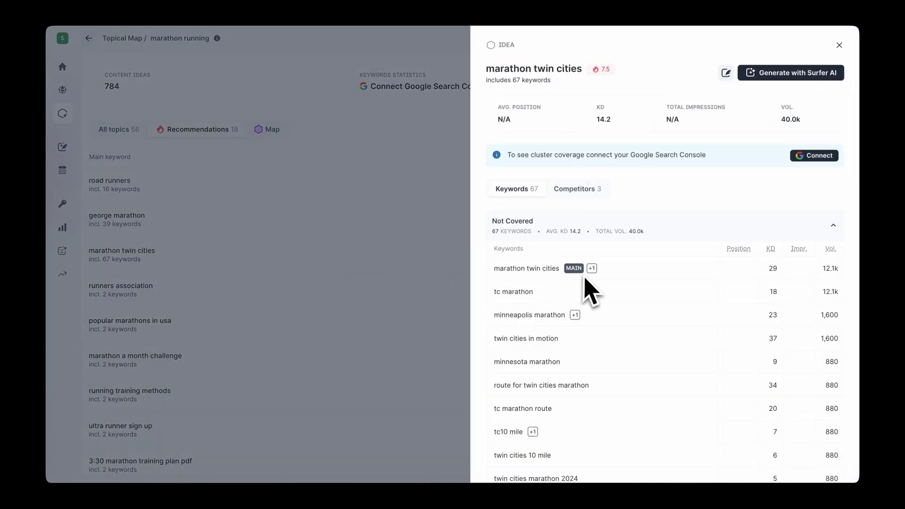
left_click(369, 275)
scroll(364, 273, "down", 2)
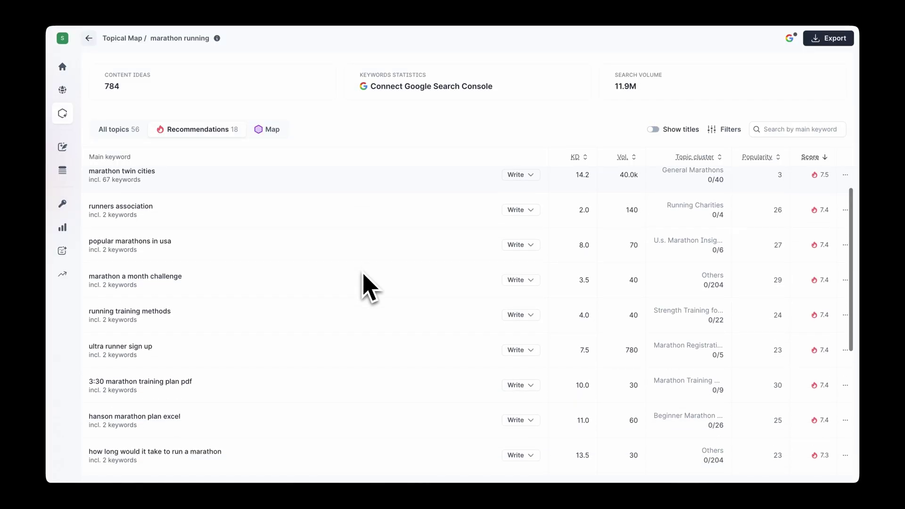